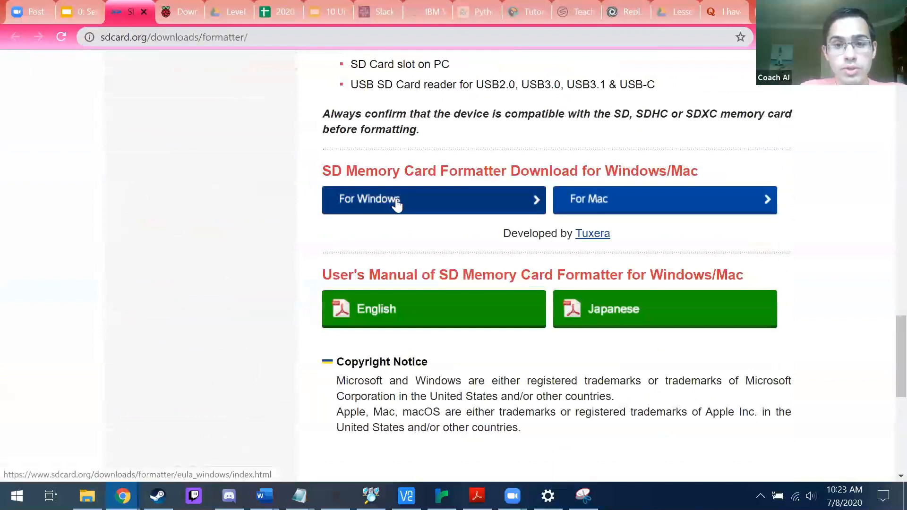
Open the Windows download of SD Memory Card Formatter, read its license agreement through to the end, and close the page.
left_click(396, 203)
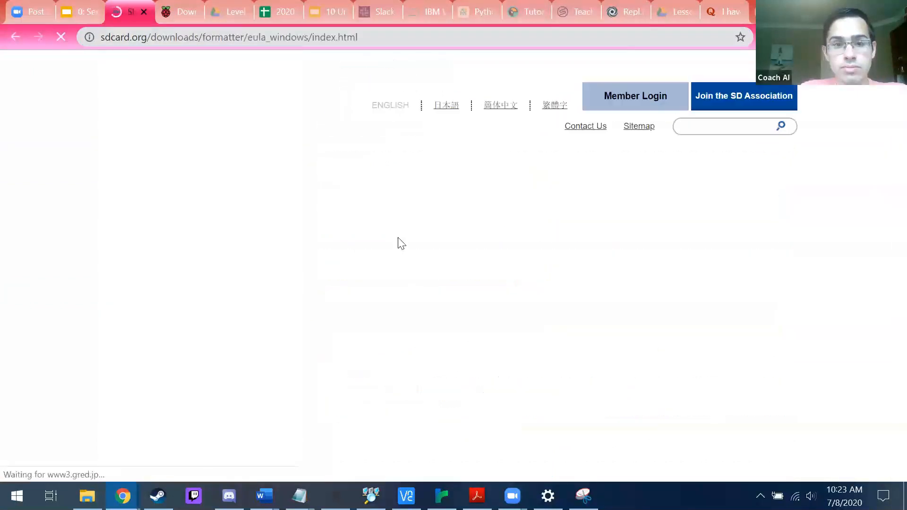
scroll(416, 233, "down", 10)
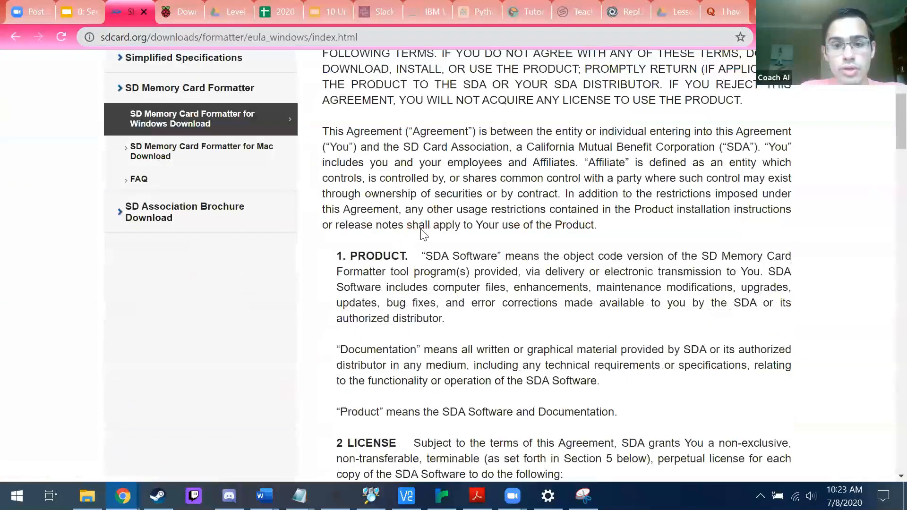
scroll(427, 230, "down", 10)
scroll(430, 230, "down", 10)
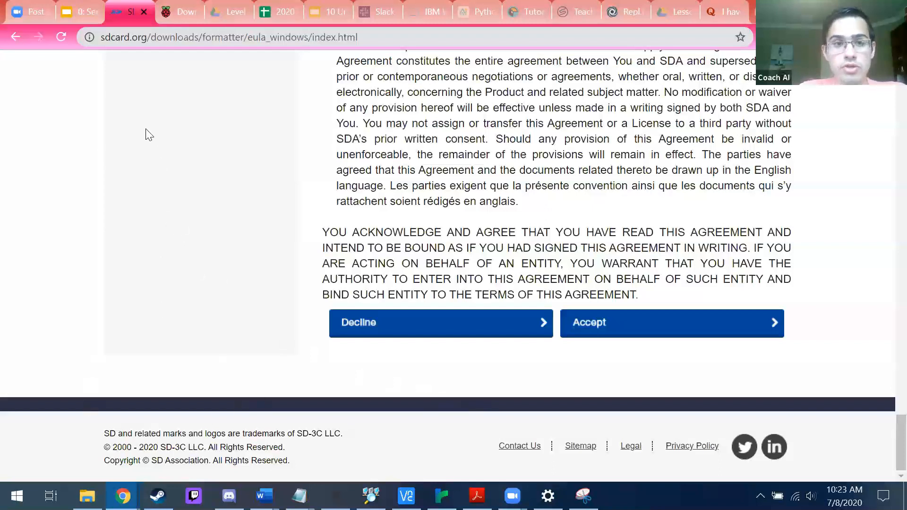
left_click(145, 15)
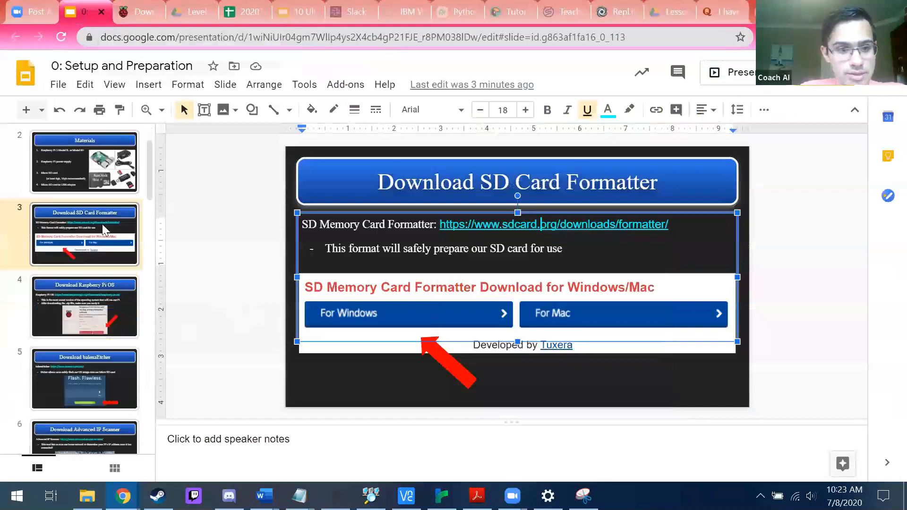
Open the Raspberry Pi OS link from the "Download Raspberry Pi OS" slide, review the available images, and close the page.
left_click(92, 311)
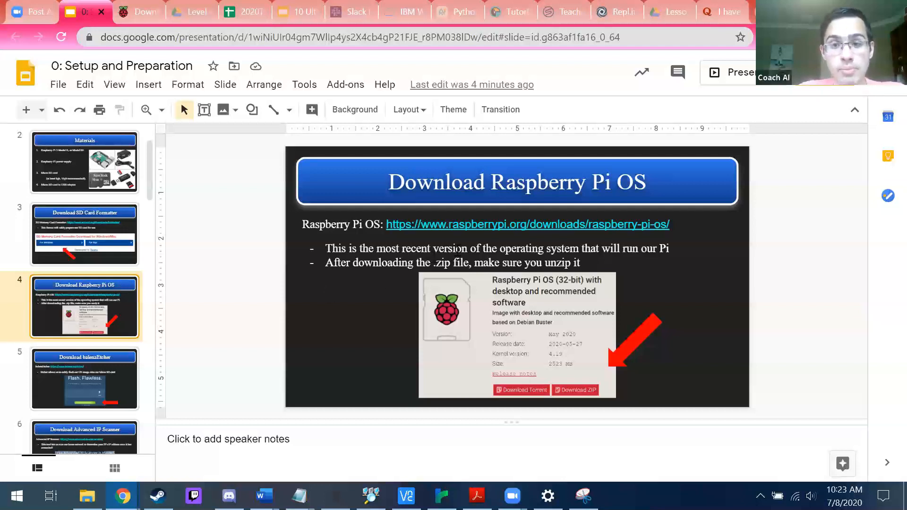
left_click(497, 228)
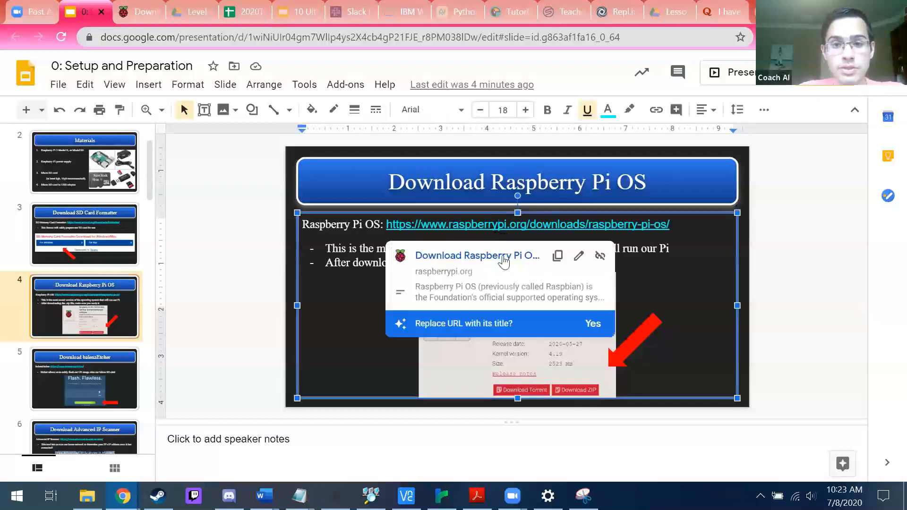
left_click(497, 257)
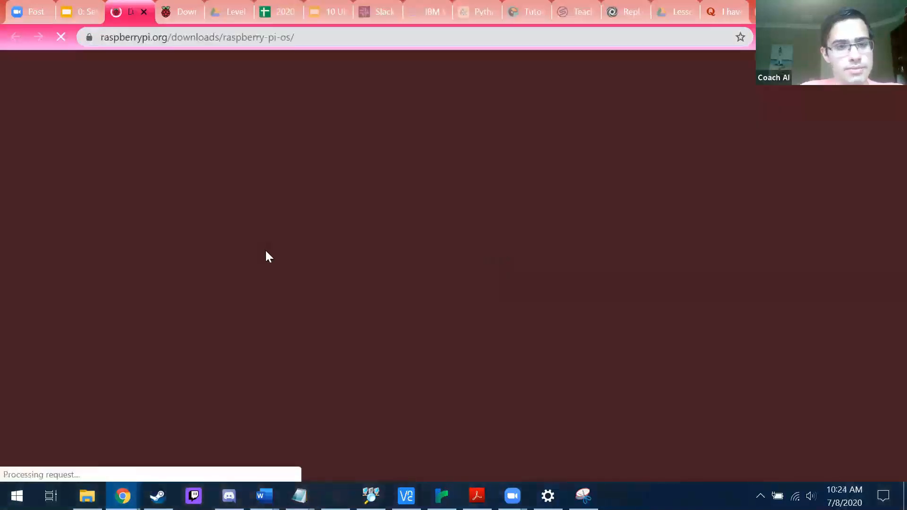
scroll(194, 225, "down", 7)
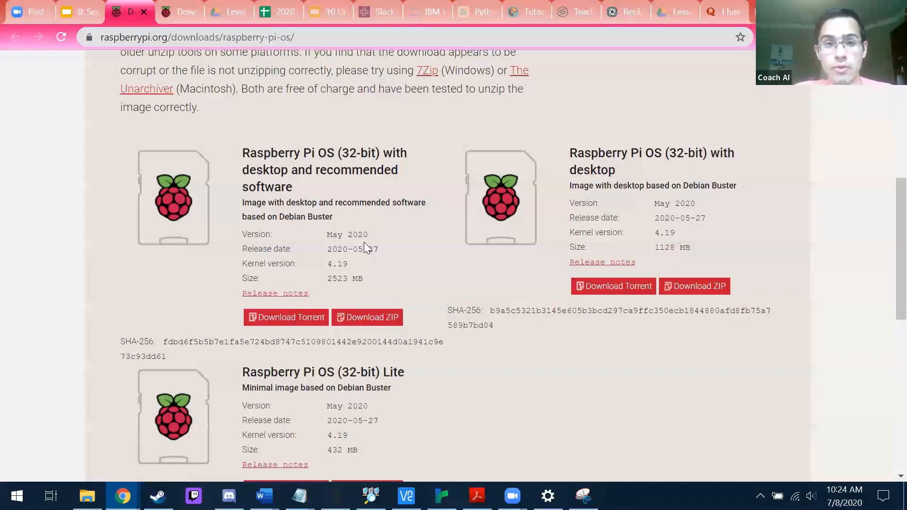
scroll(428, 250, "up", 3)
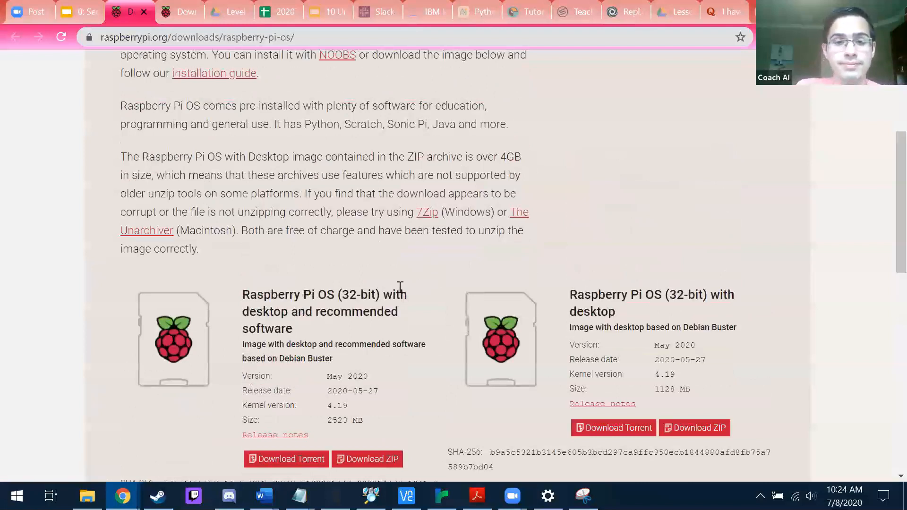
left_click(143, 11)
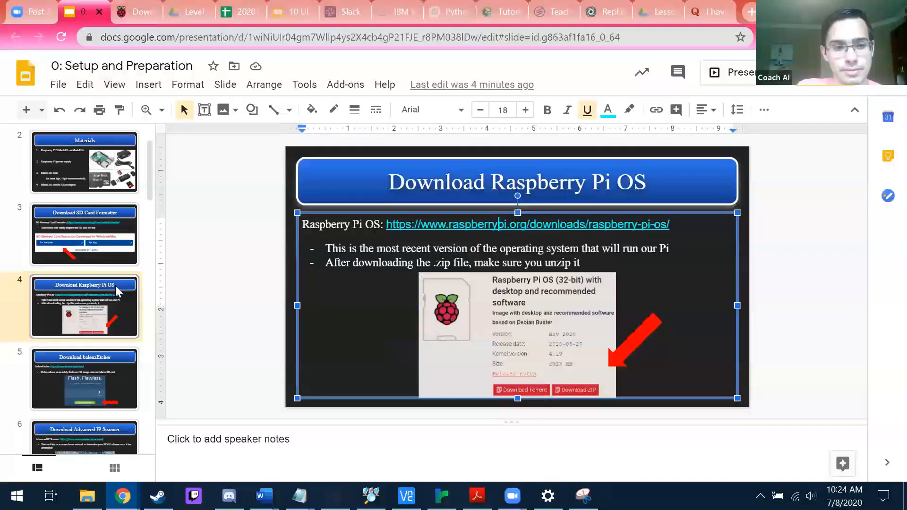
Open the balena.io/etcher link from the "Download balenaEtcher" slide, view the Windows download option, and close the page.
scroll(112, 283, "down", 2)
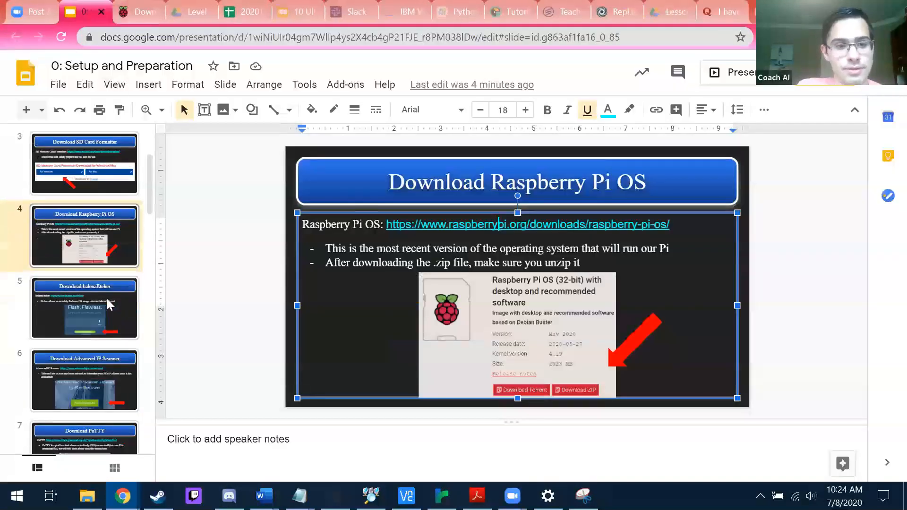
left_click(110, 304)
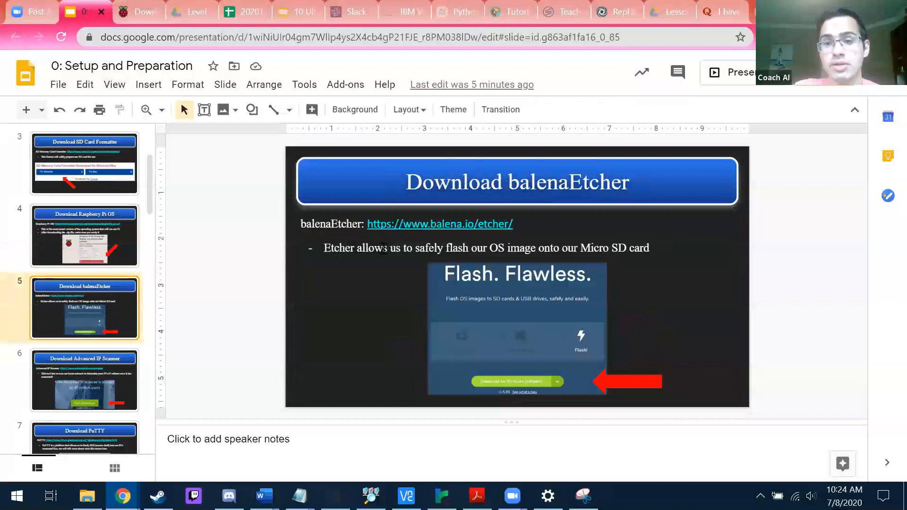
left_click(430, 225)
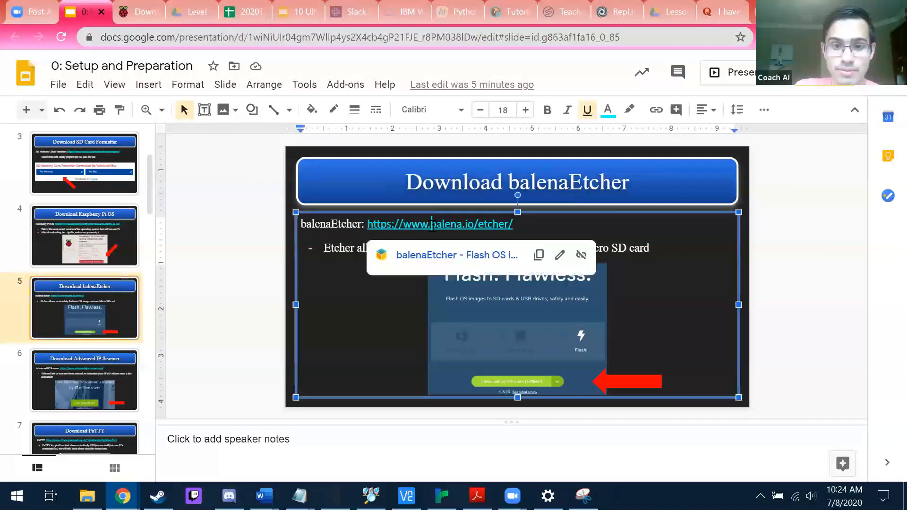
left_click(438, 258)
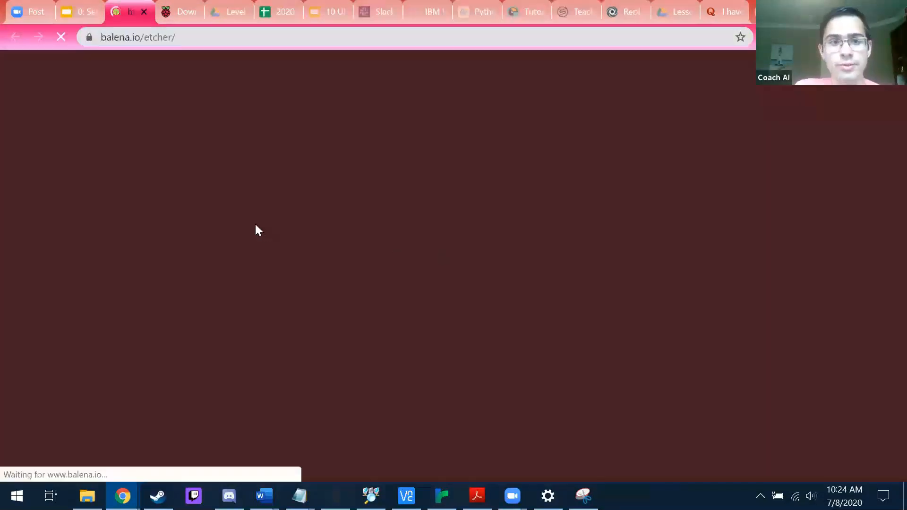
scroll(274, 232, "down", 1)
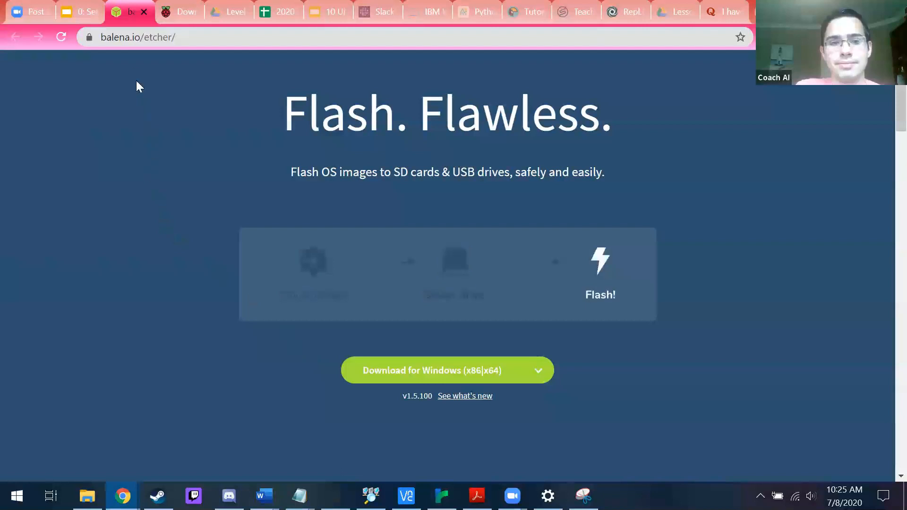
left_click(143, 12)
Open the website link from the "Download Advanced IP Scanner" slide, view its free download option, and close the page.
scroll(93, 304, "down", 2)
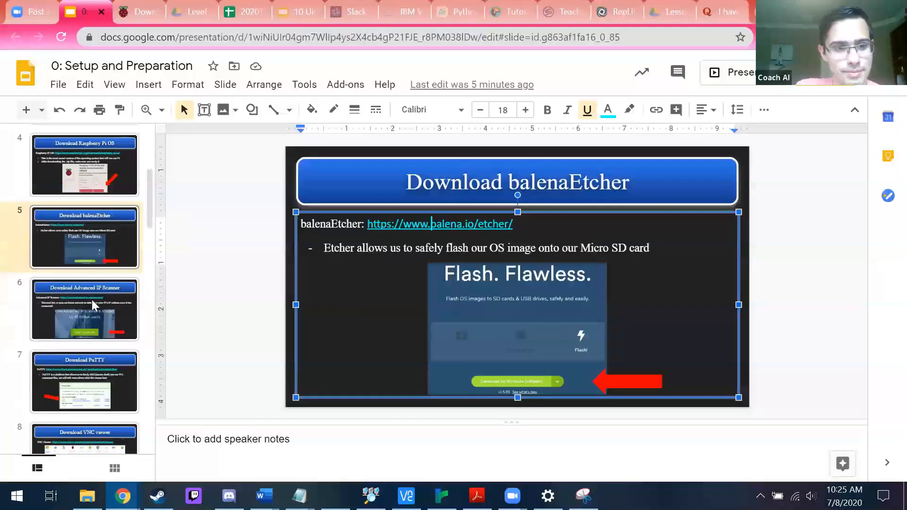
left_click(90, 299)
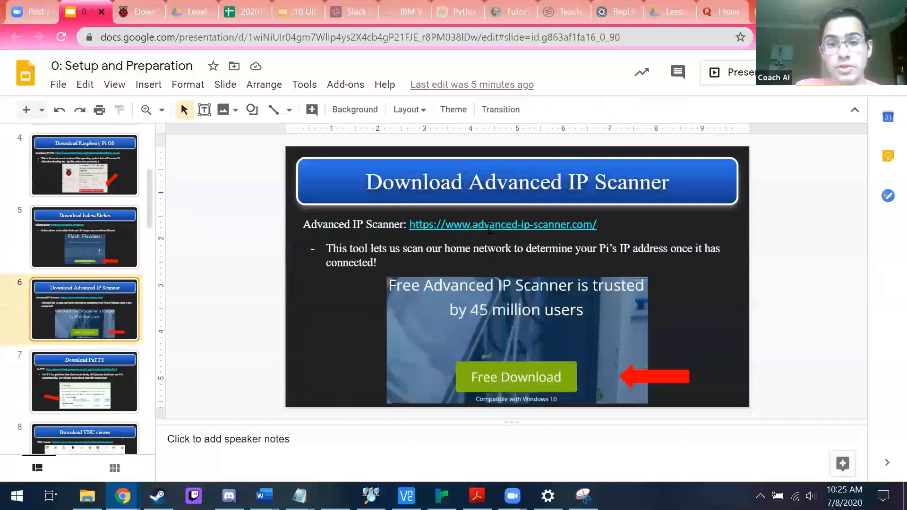
left_click(490, 227)
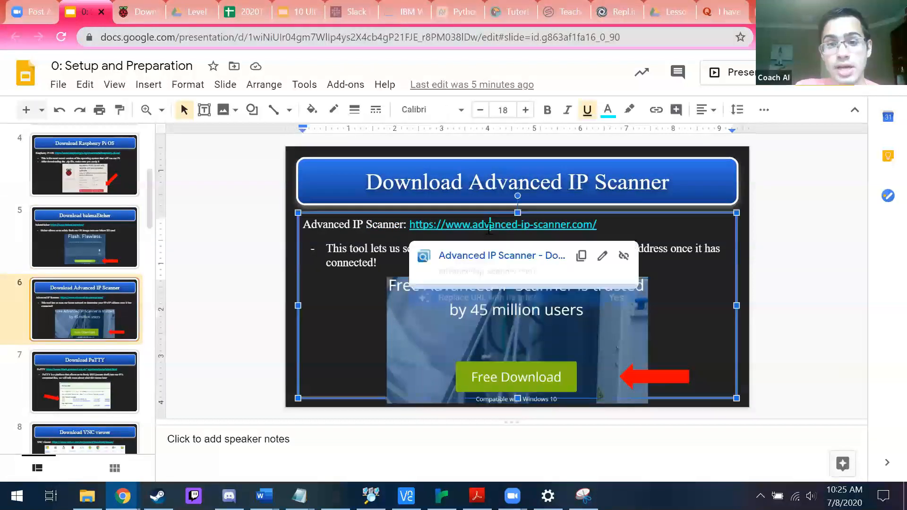
left_click(488, 256)
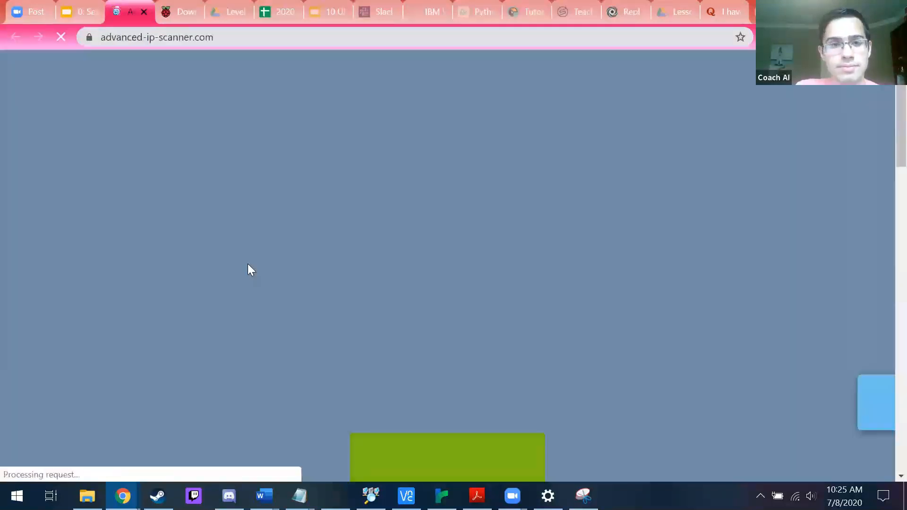
scroll(247, 264, "down", 1)
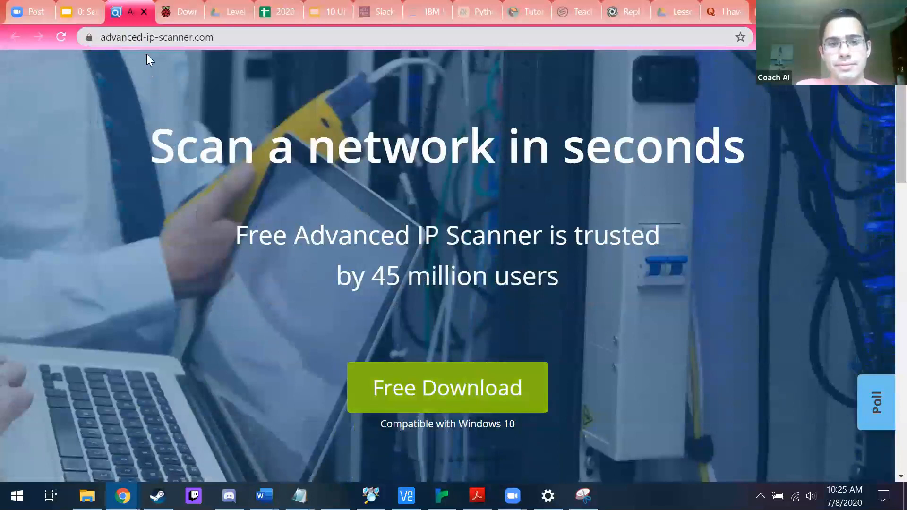
left_click(143, 12)
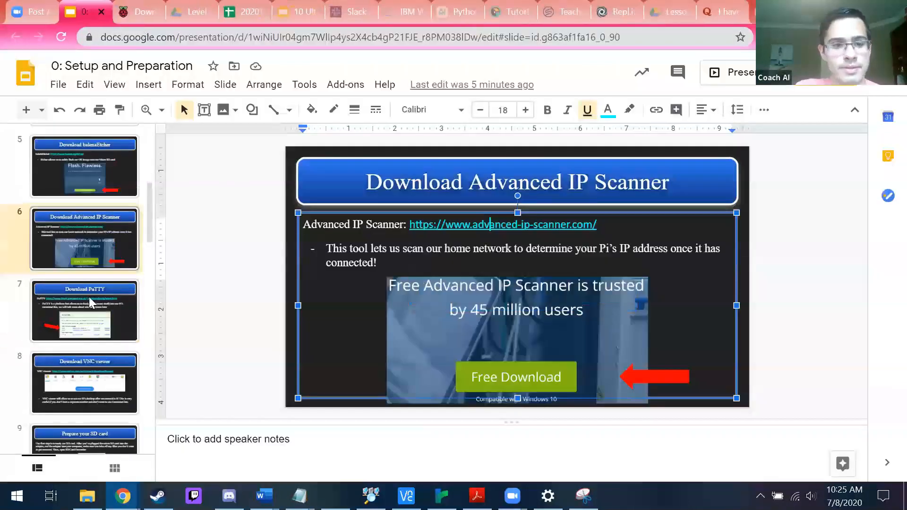
Open the link from the "Download PuTTY" slide, examine the package files for the Windows installer, and close the page.
left_click(88, 295)
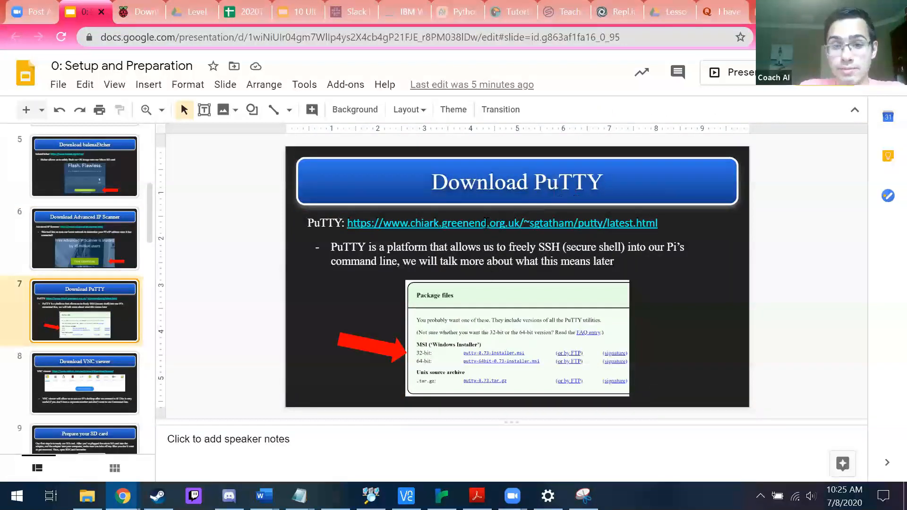
left_click(486, 222)
left_click(449, 254)
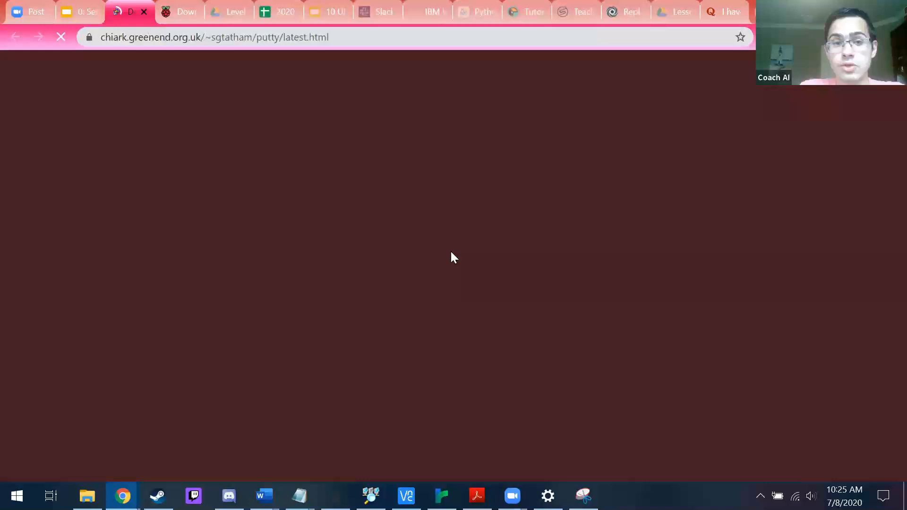
scroll(340, 217, "down", 1)
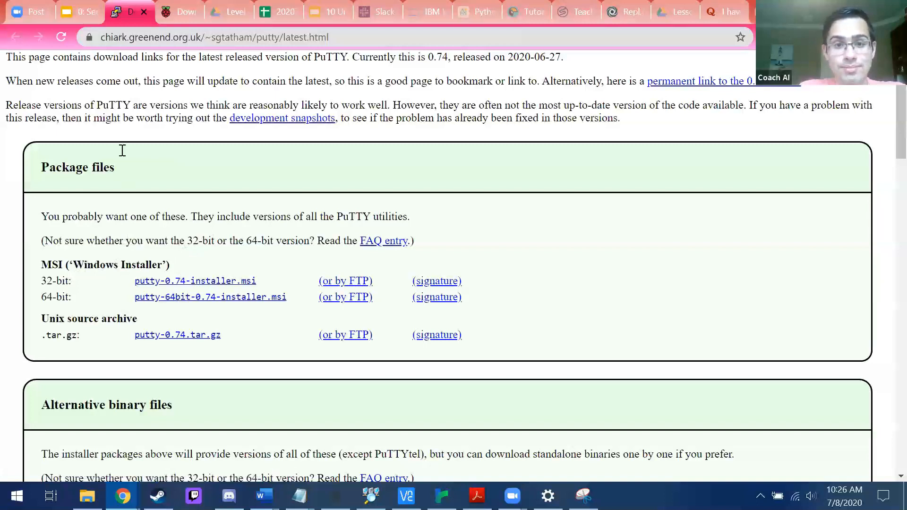
left_click(144, 12)
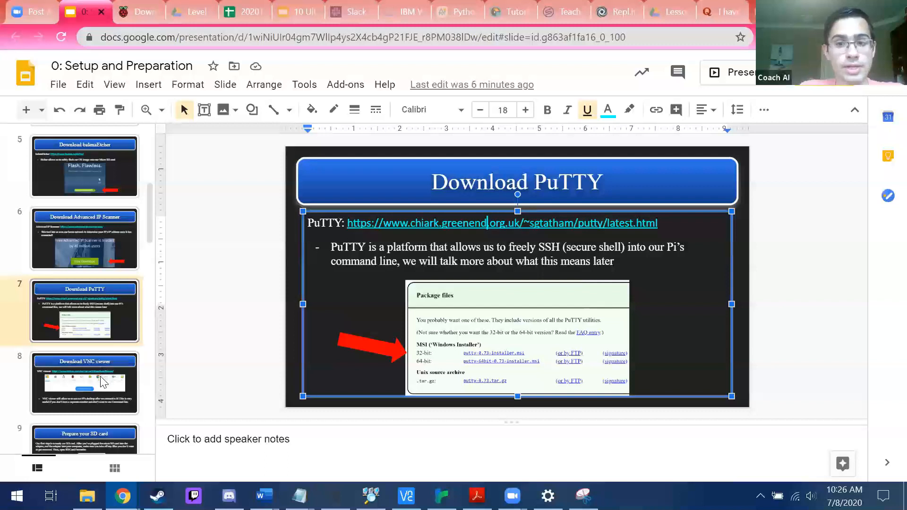
Open the RealVNC link from the "Download VNC viewer" slide, view the Windows download option, and close the page.
left_click(104, 380)
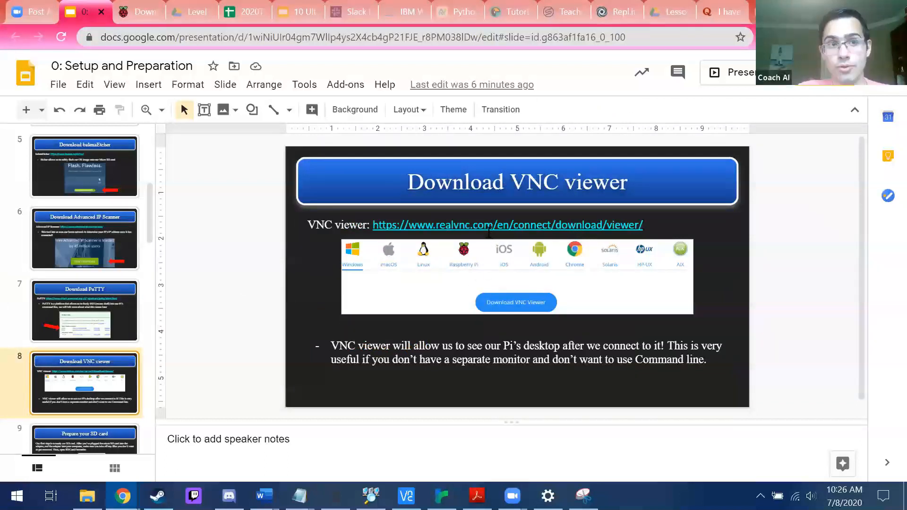
left_click(488, 226)
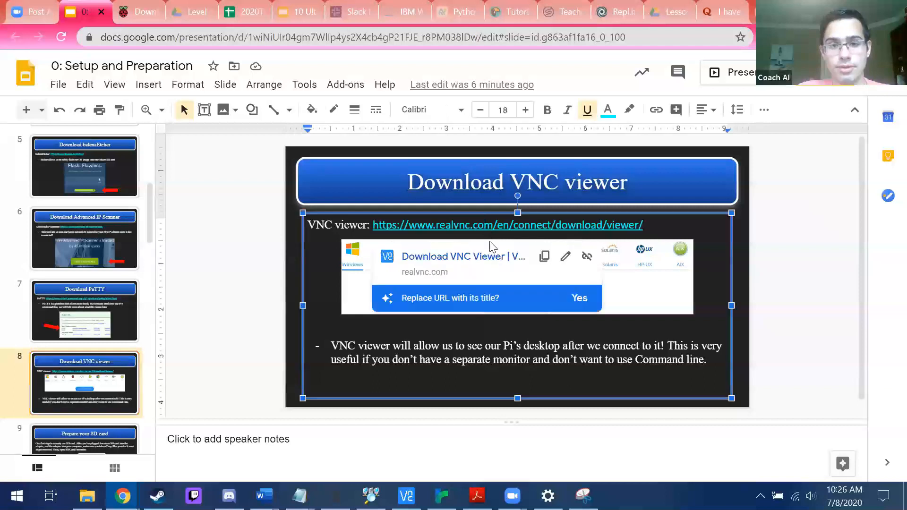
left_click(486, 259)
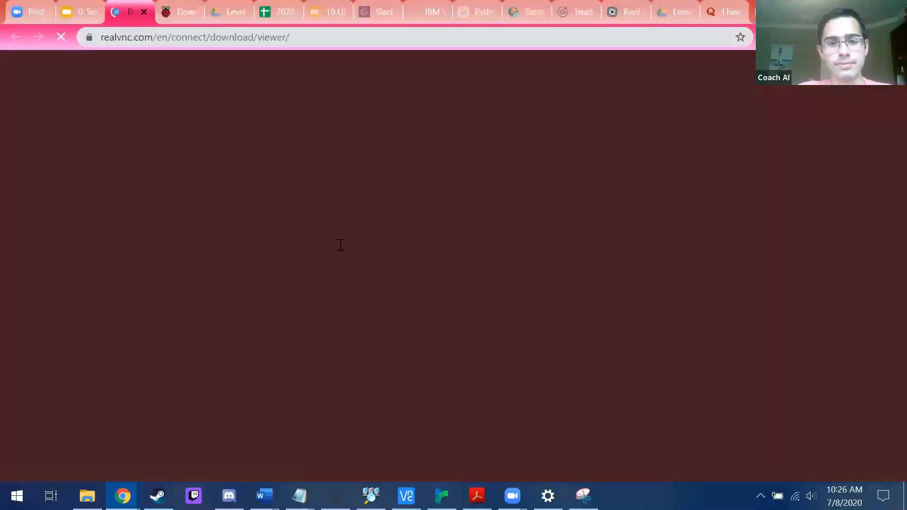
scroll(279, 231, "down", 2)
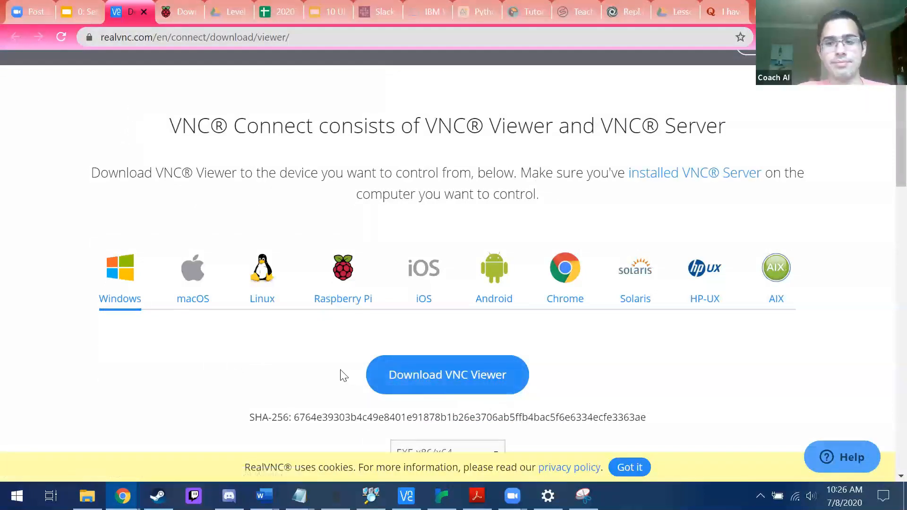
left_click(144, 14)
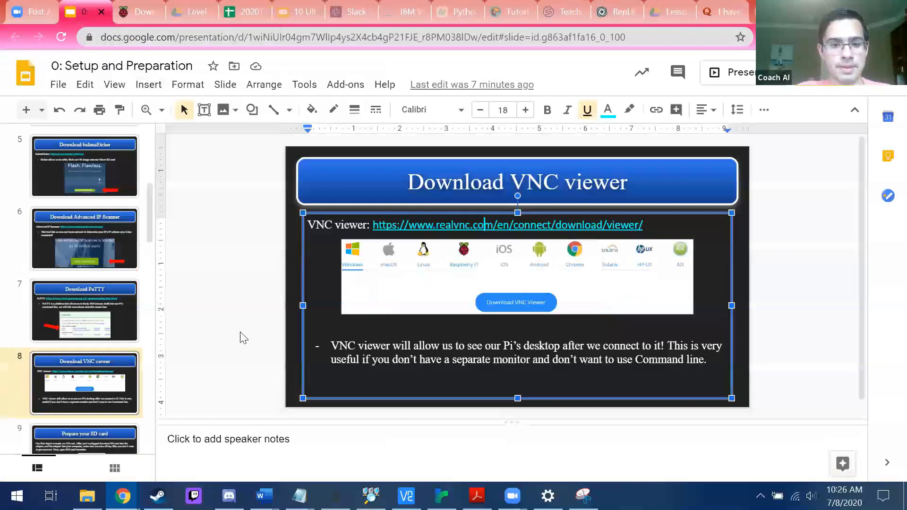
Look back over the download slides and open the "Prepare your SD card" slide.
scroll(122, 257, "down", 1)
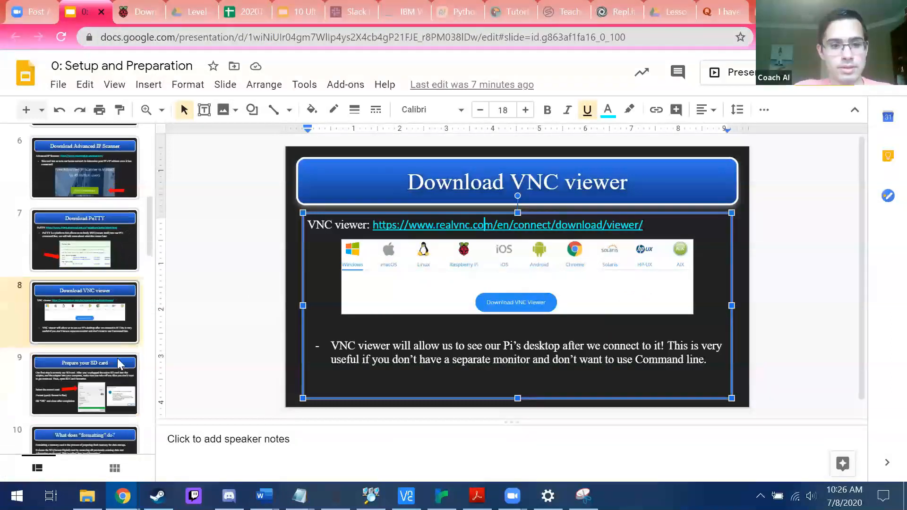
scroll(116, 337, "up", 3)
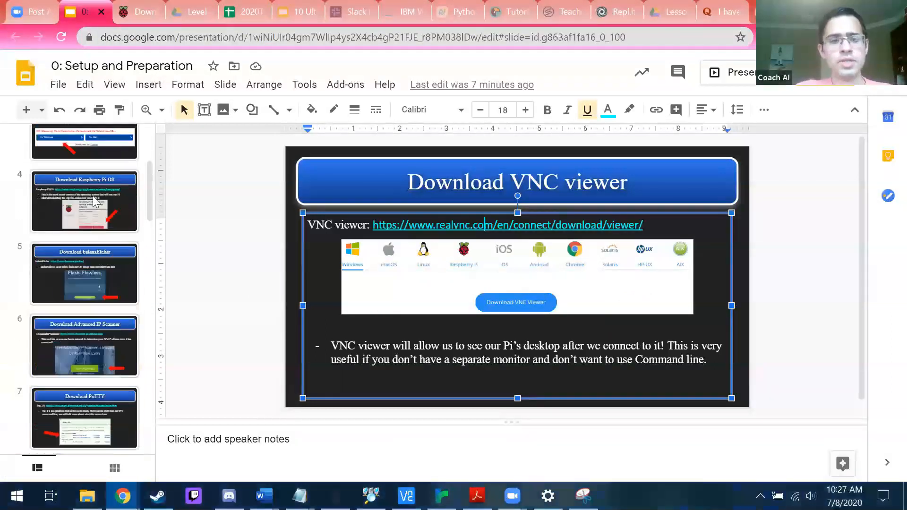
scroll(114, 334, "down", 2)
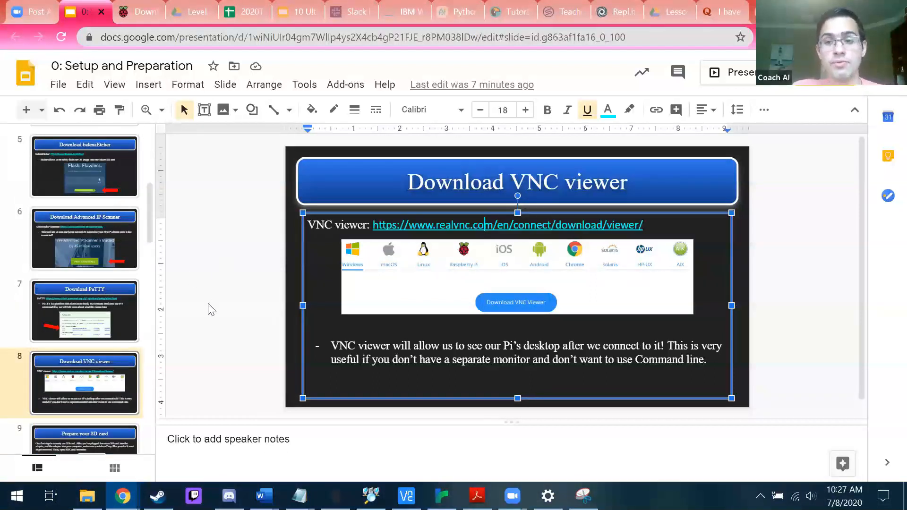
scroll(195, 314, "down", 1)
scroll(122, 317, "down", 2)
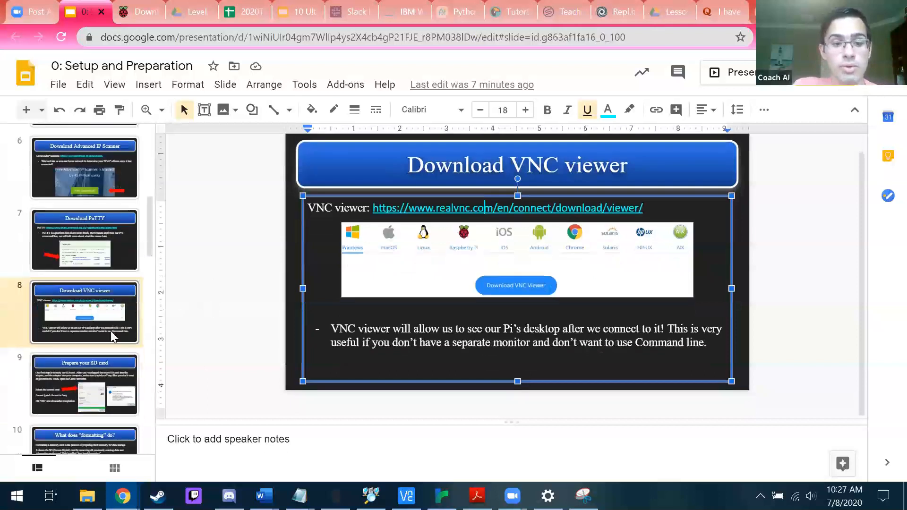
left_click(108, 389)
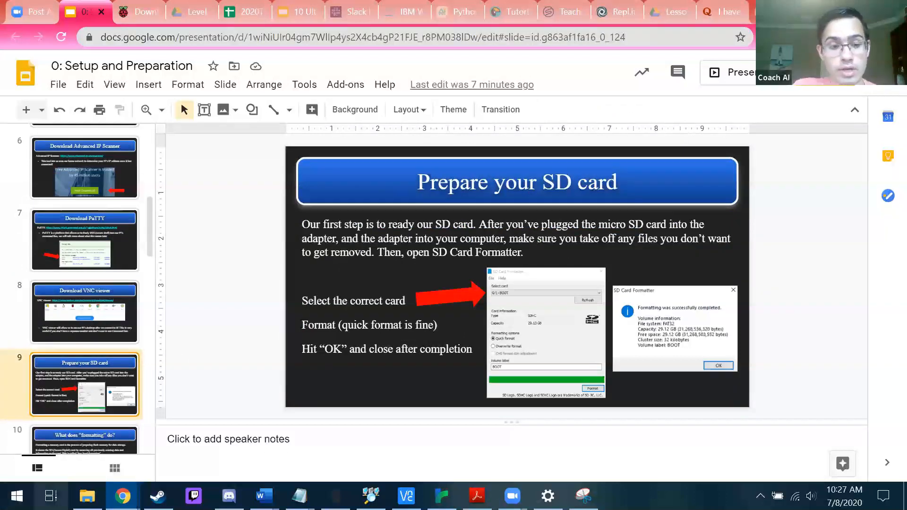
View the files on the BOOT (D:) drive in File Explorer and launch SD Card Formatter.
left_click(86, 495)
scroll(61, 344, "down", 5)
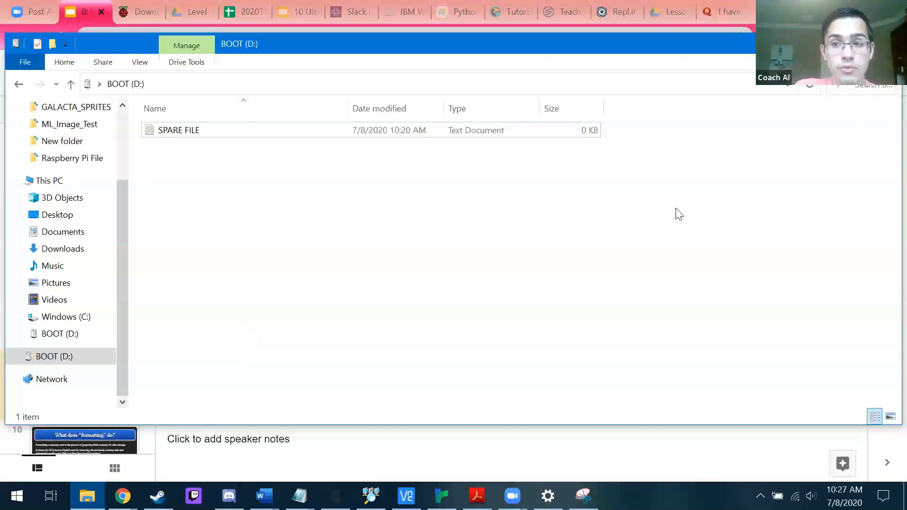
left_click(17, 496)
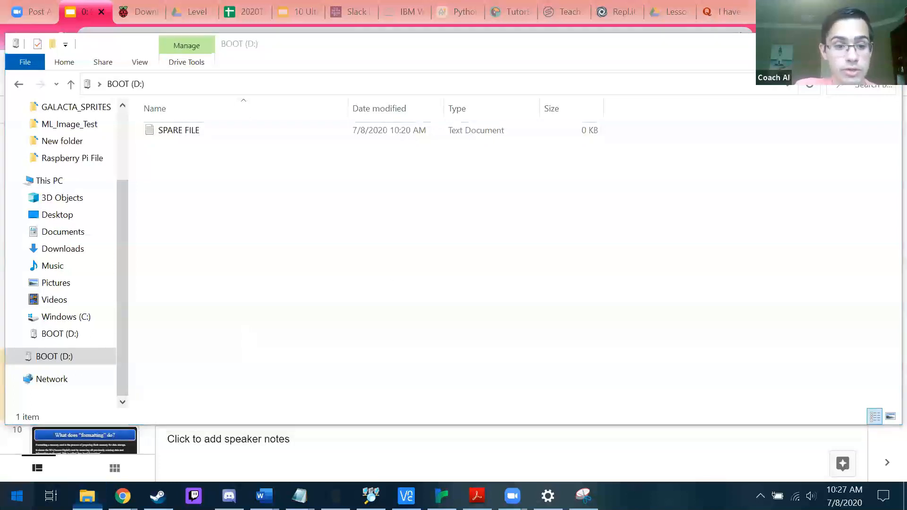
type("sd")
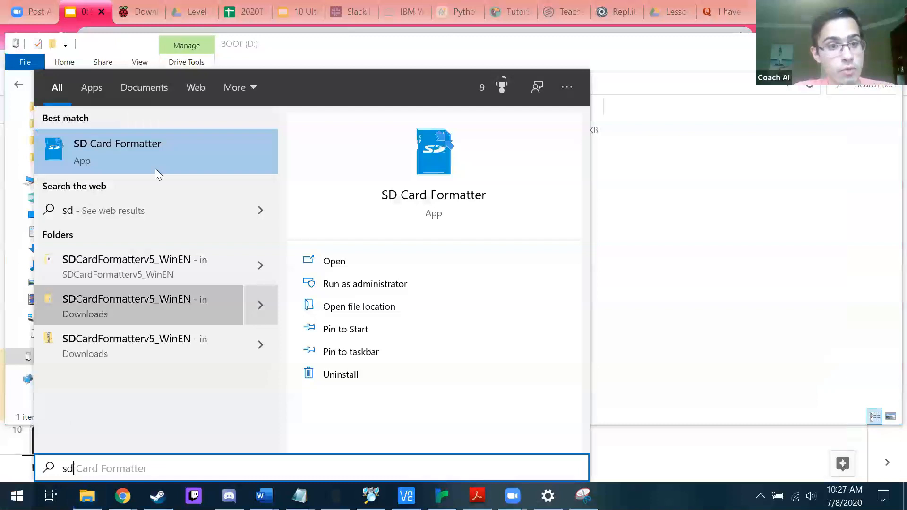
left_click(167, 166)
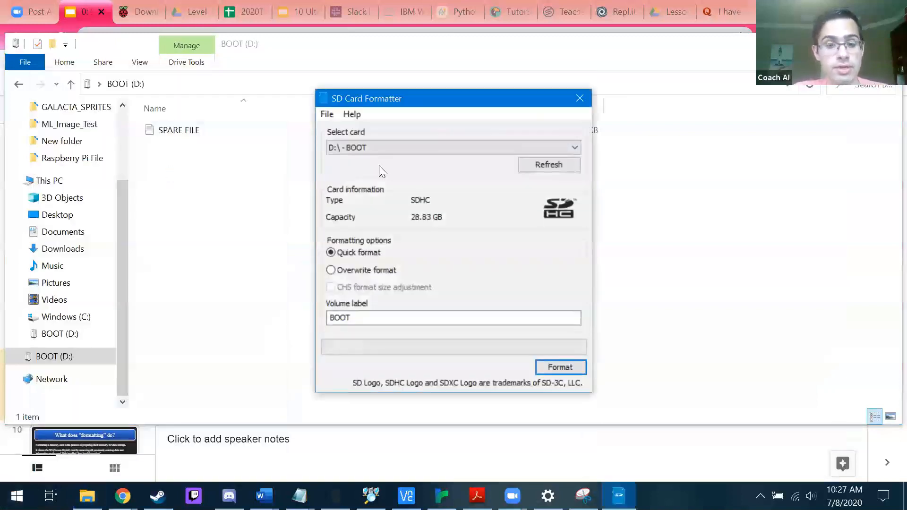
Quick-format the D:\ - BOOT card with the volume label BOOT and close SD Card Formatter.
left_click(389, 149)
left_click(340, 157)
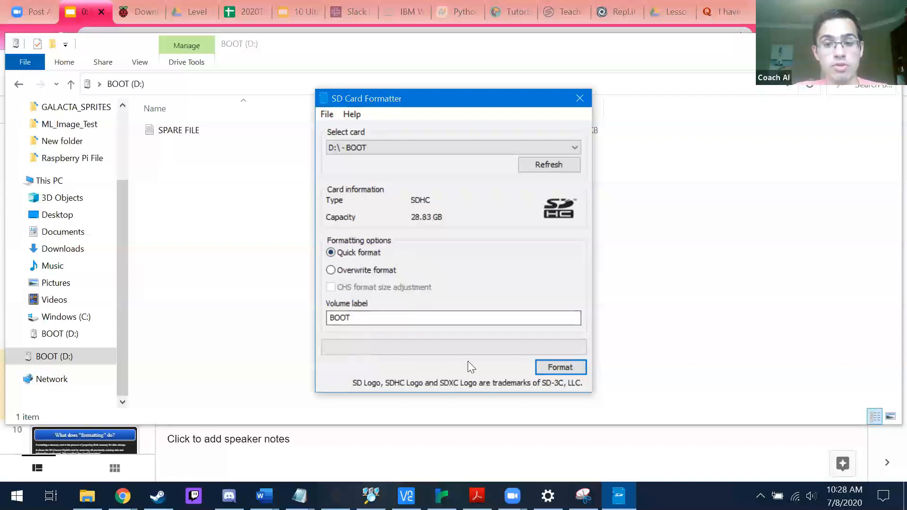
left_click(565, 372)
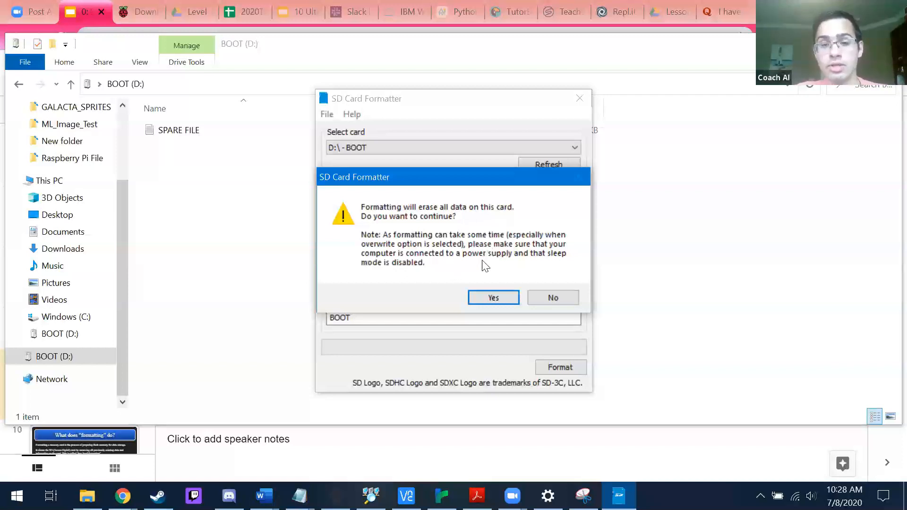
left_click(495, 296)
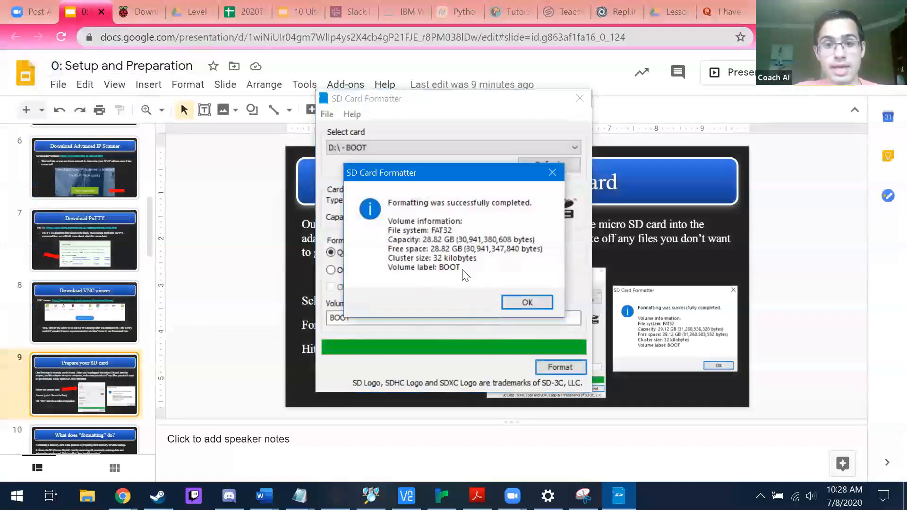
left_click(526, 304)
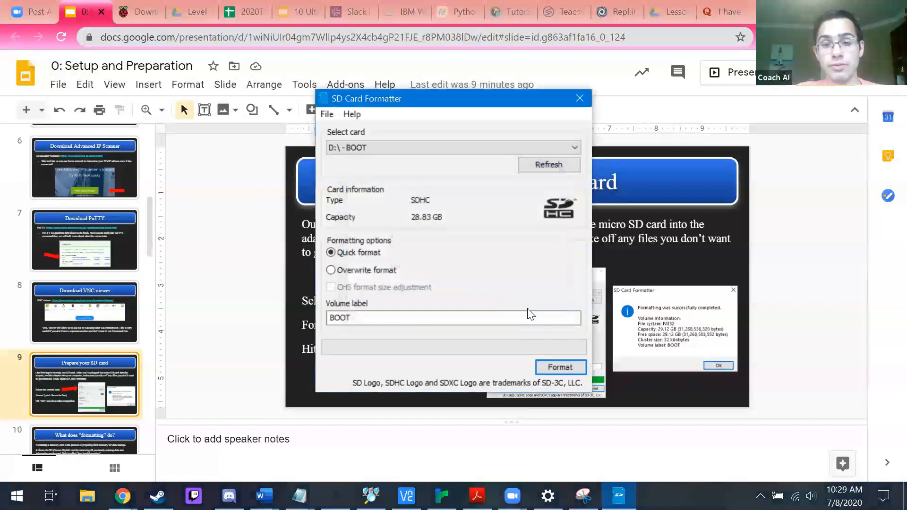
left_click(580, 100)
Advance to the slide on flashing the OS onto the SD card and open the Raspberry Pi File folder in File Explorer.
scroll(524, 189, "down", 1)
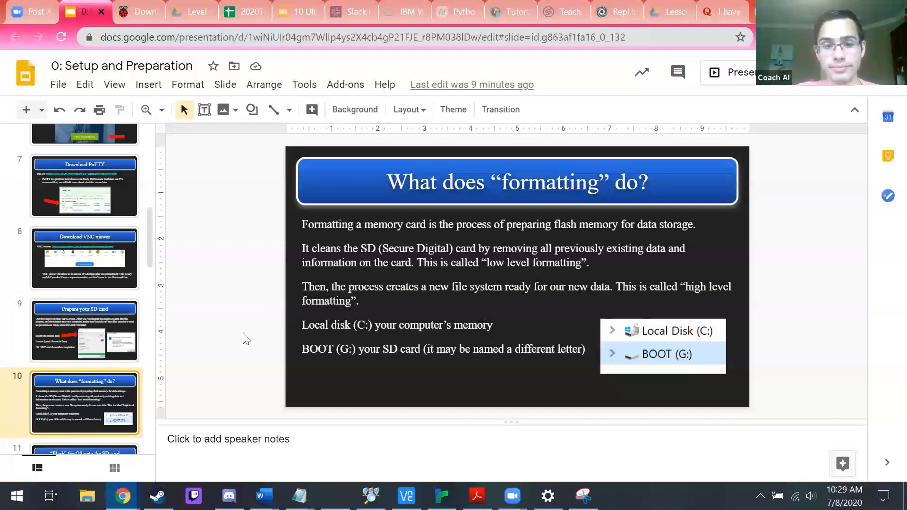
key("Down")
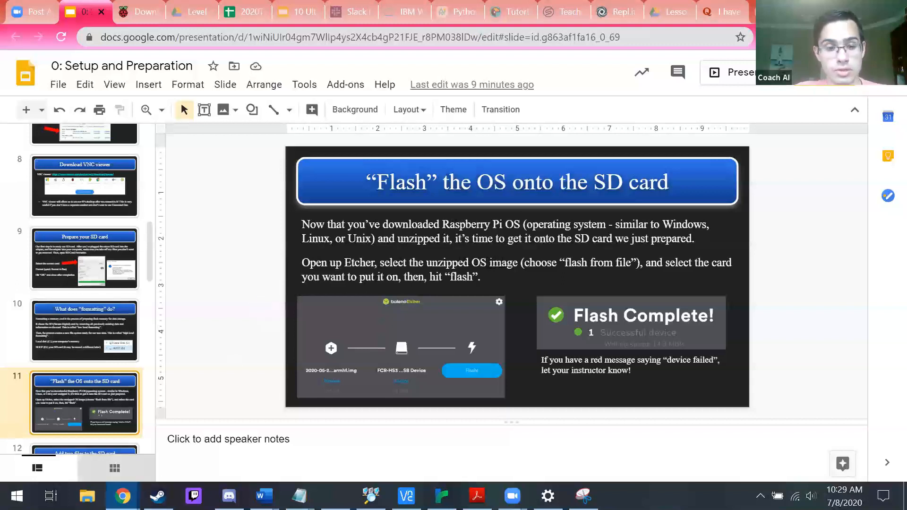
left_click(102, 494)
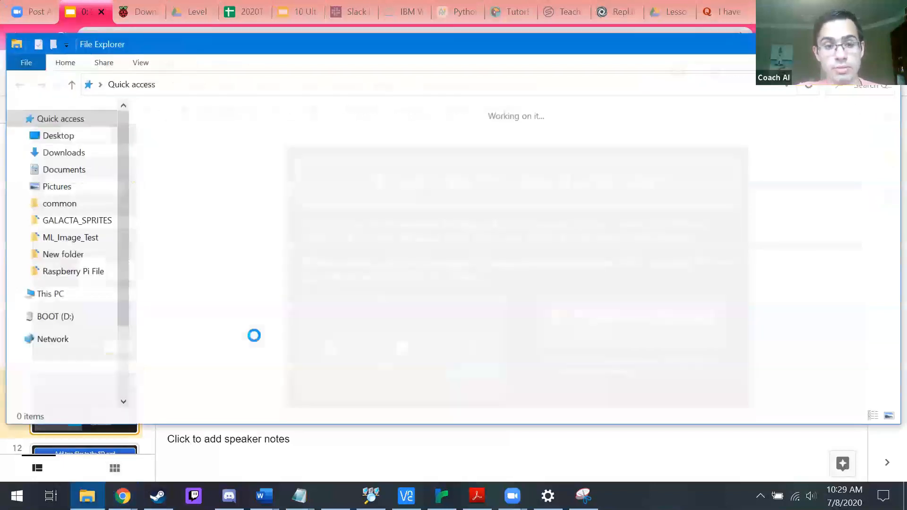
left_click(84, 276)
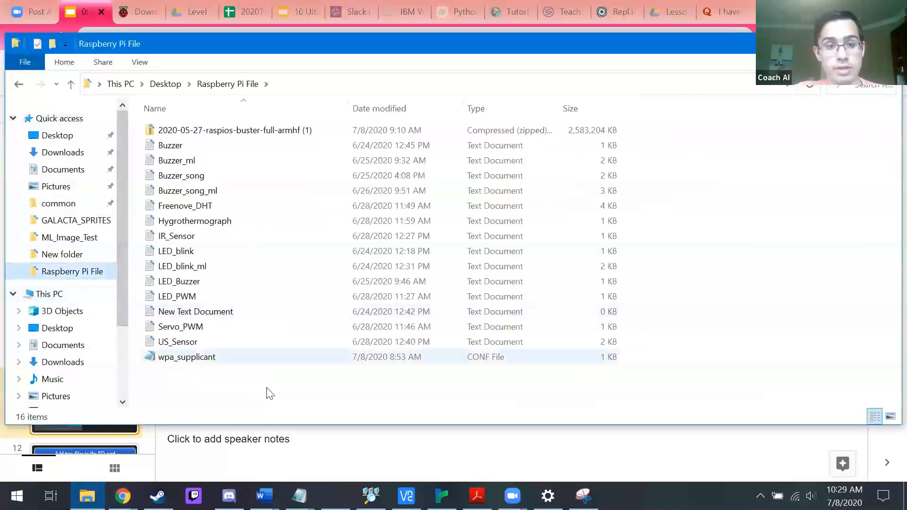
Extract the 2020-05-27-raspios-buster-full-armhf (1) zip archive into the suggested folder of the same name.
left_click(224, 133)
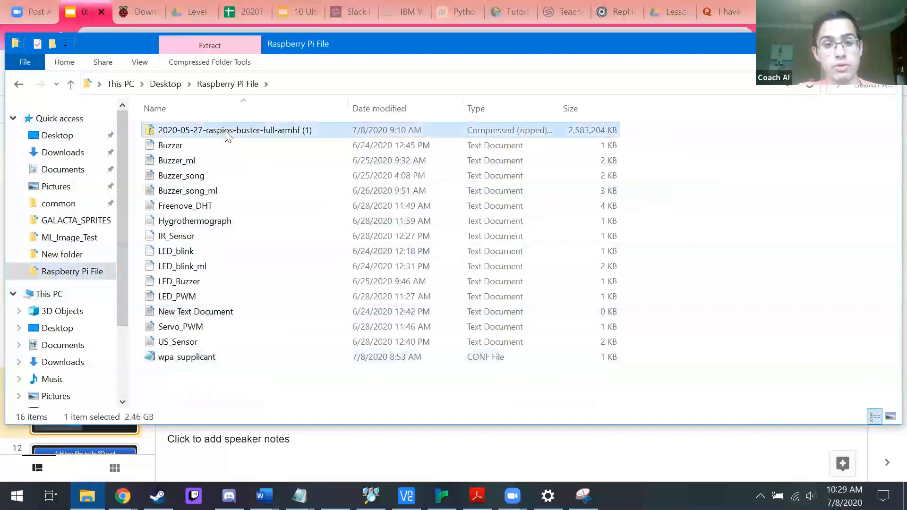
right_click(224, 133)
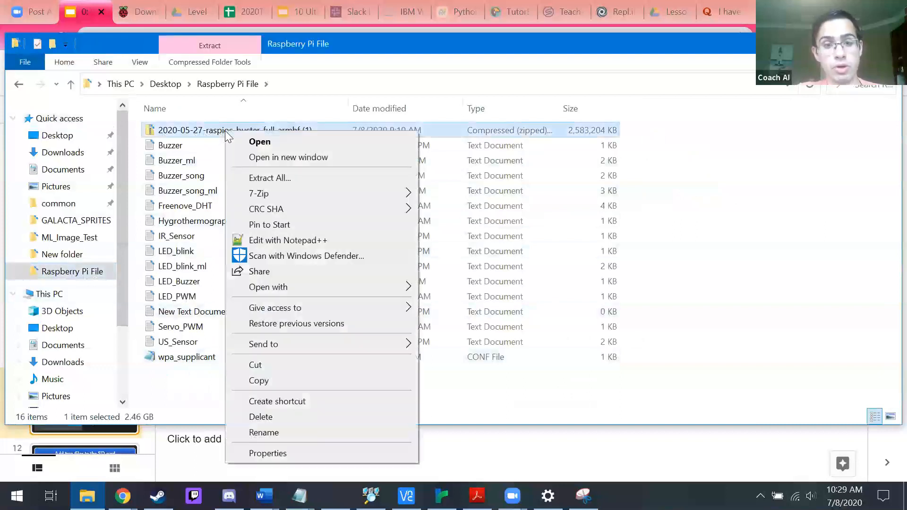
left_click(262, 178)
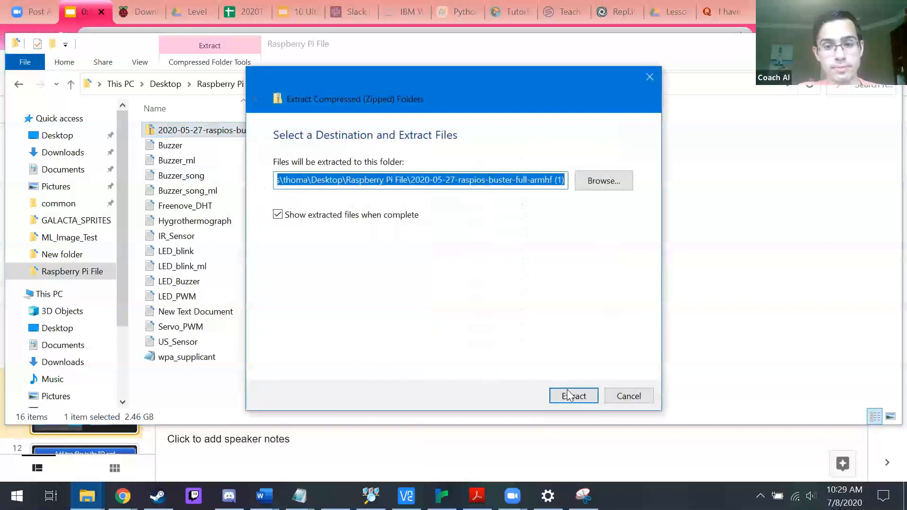
left_click(569, 395)
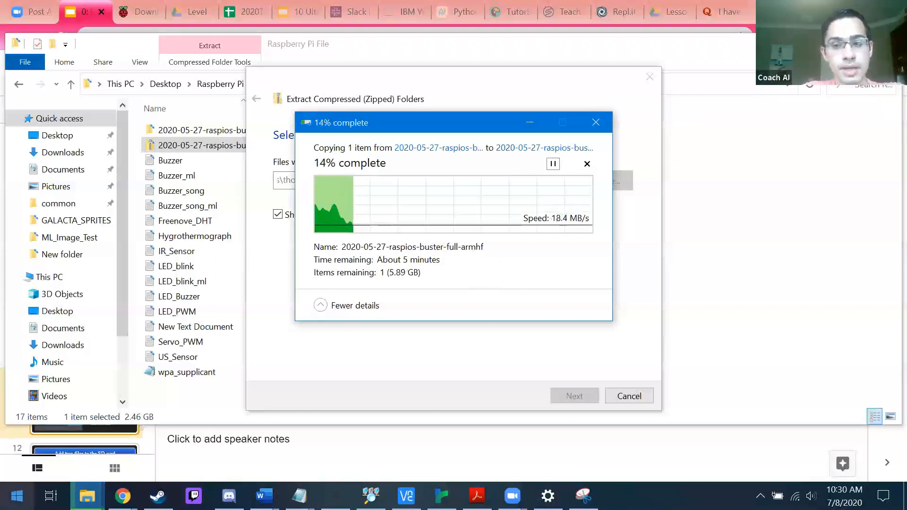
Launch balenaEtcher, minimize it during the extraction, and close the extracted folder's window.
left_click(17, 496)
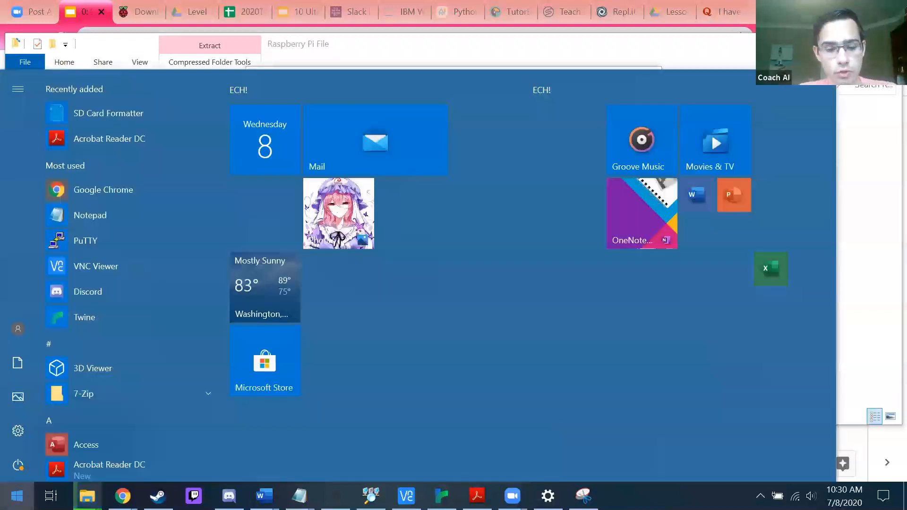
type("bal")
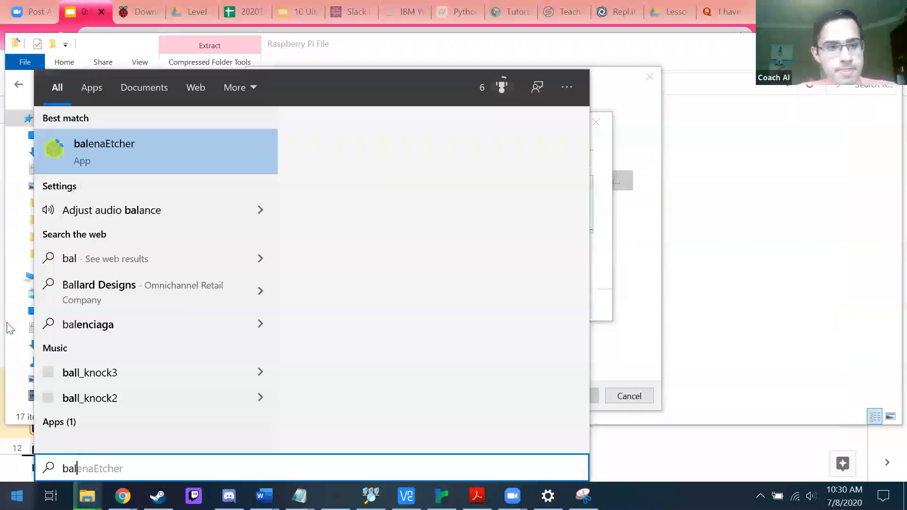
left_click(151, 148)
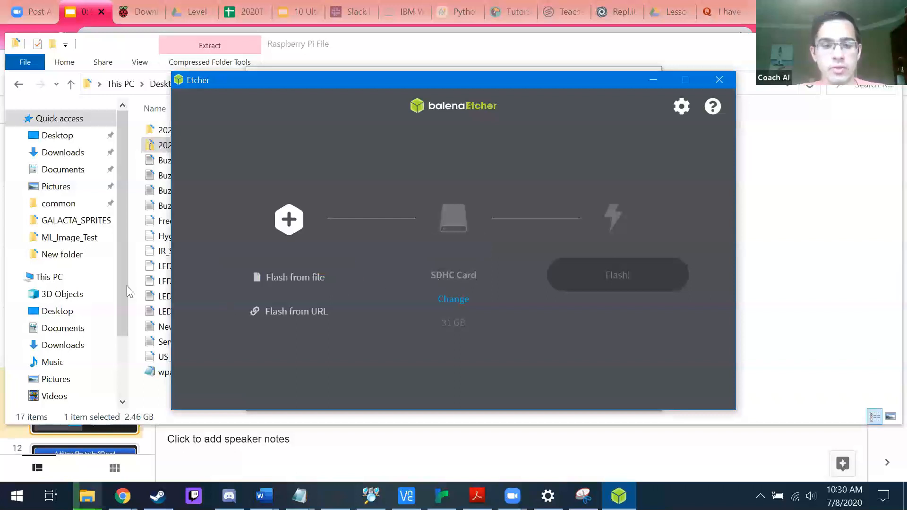
scroll(73, 284, "down", 2)
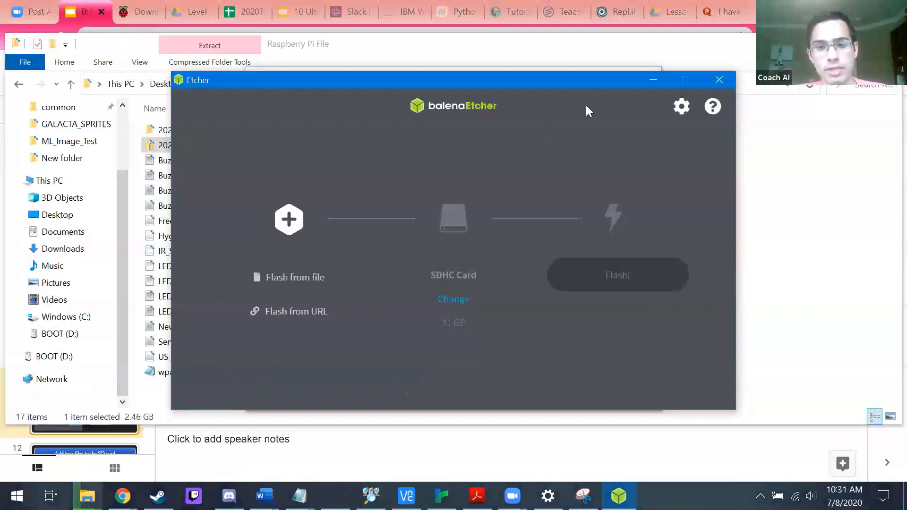
left_click(651, 80)
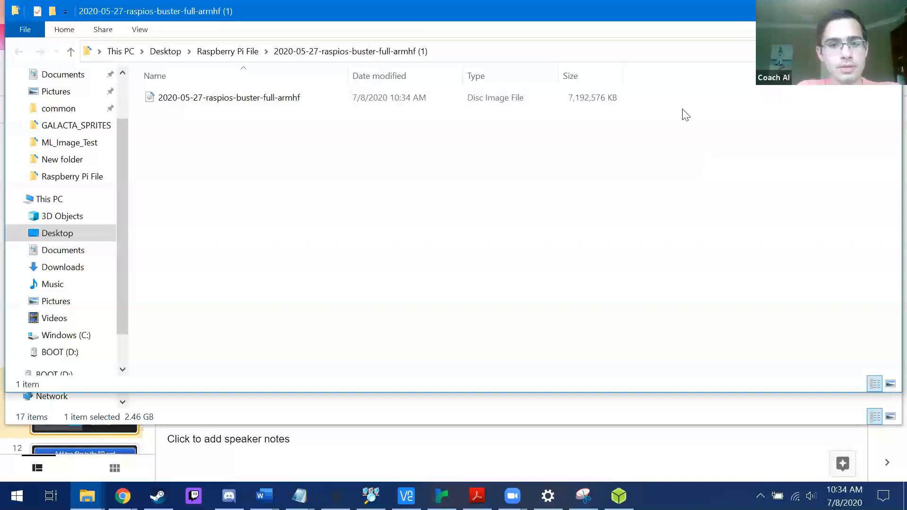
left_click(886, 10)
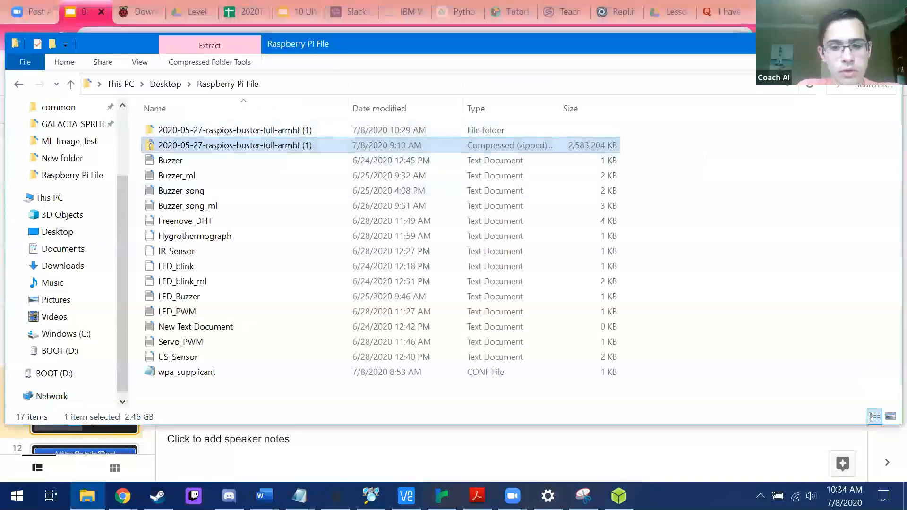
Load the 2020-05-27-raspios-buster-full-armhf disc image from the extracted folder into balenaEtcher as the file to flash.
left_click(618, 494)
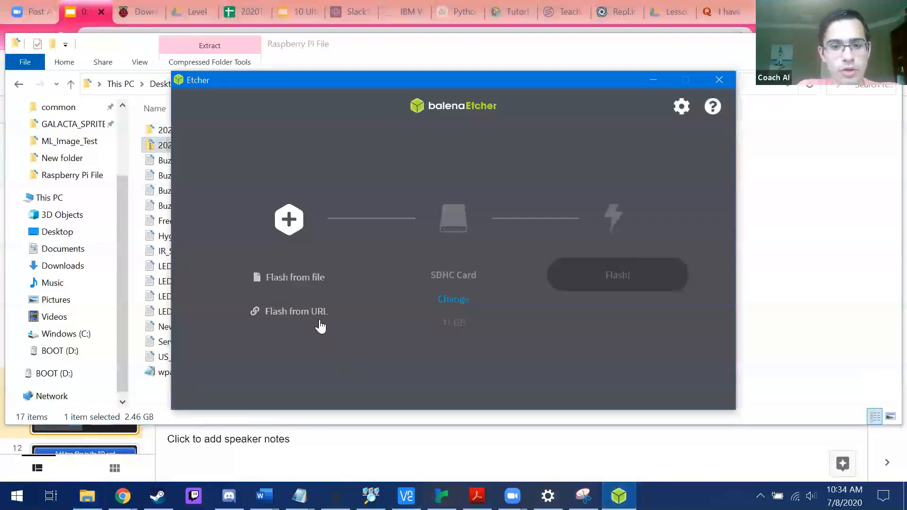
left_click(299, 273)
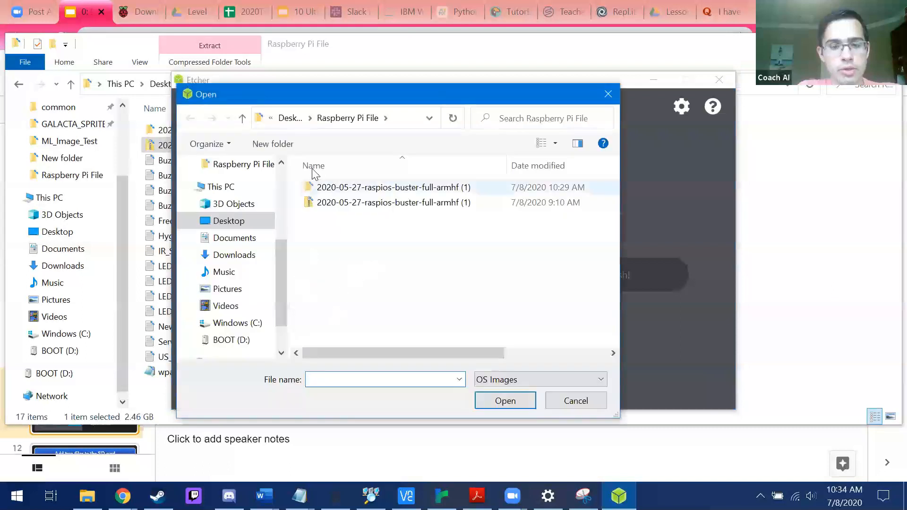
double_click(359, 190)
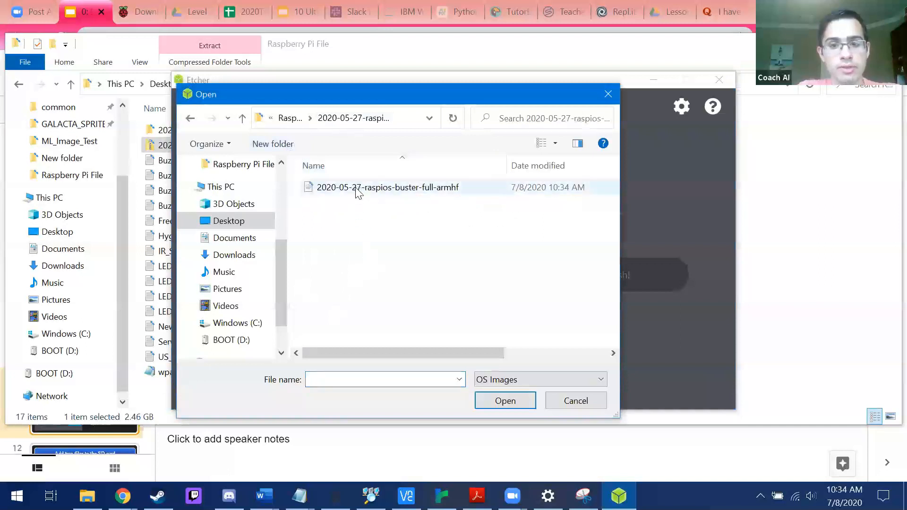
left_click(357, 191)
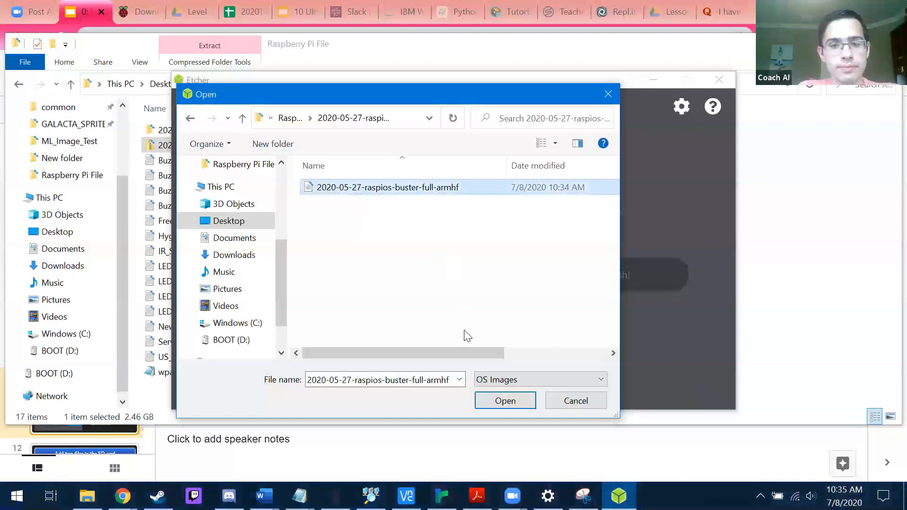
left_click(509, 405)
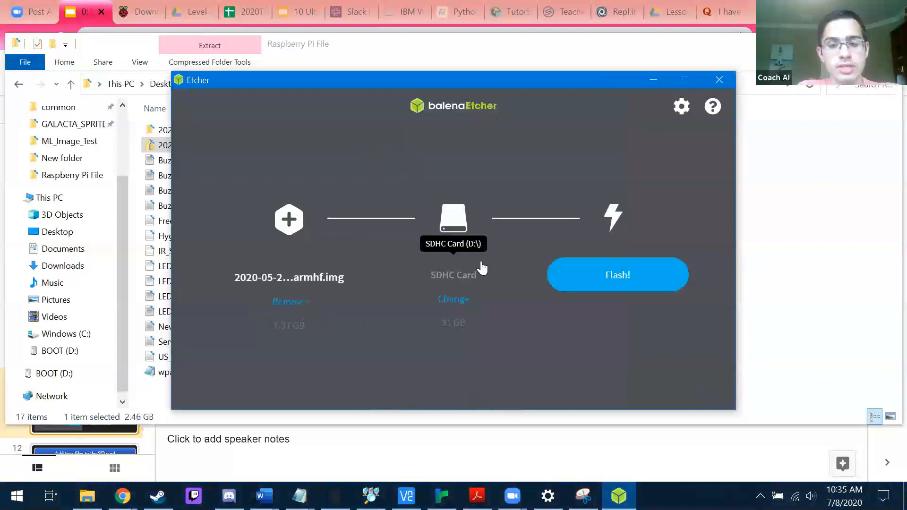
Flash the loaded Raspberry Pi OS image onto the SDHC Card and close balenaEtcher.
left_click(626, 280)
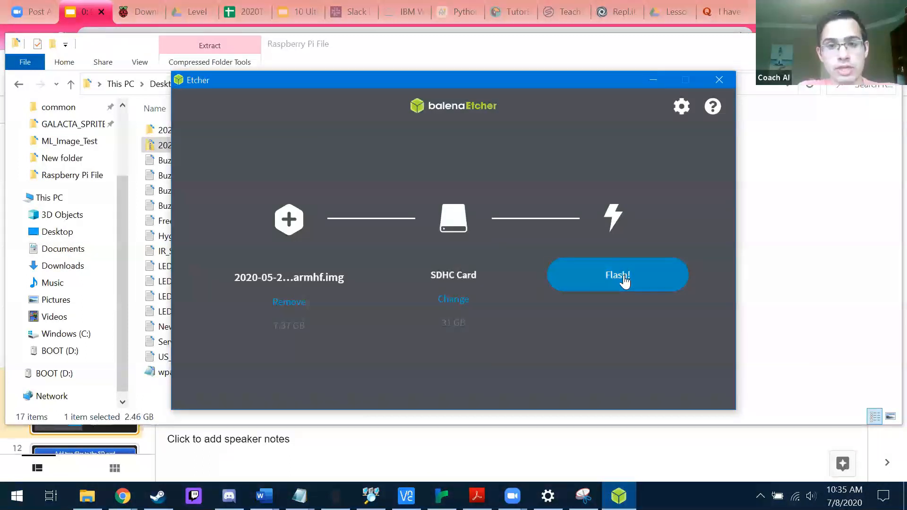
left_click(625, 280)
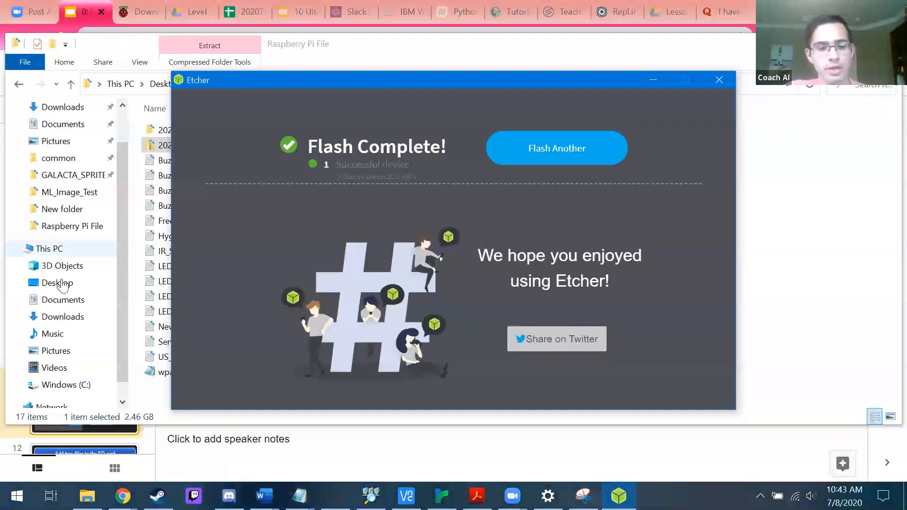
scroll(61, 267, "down", 1)
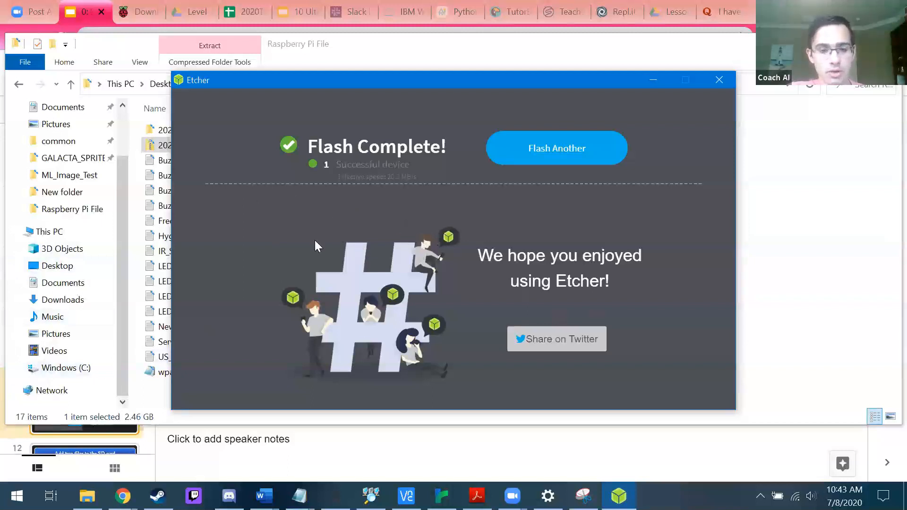
mouse_move(388, 176)
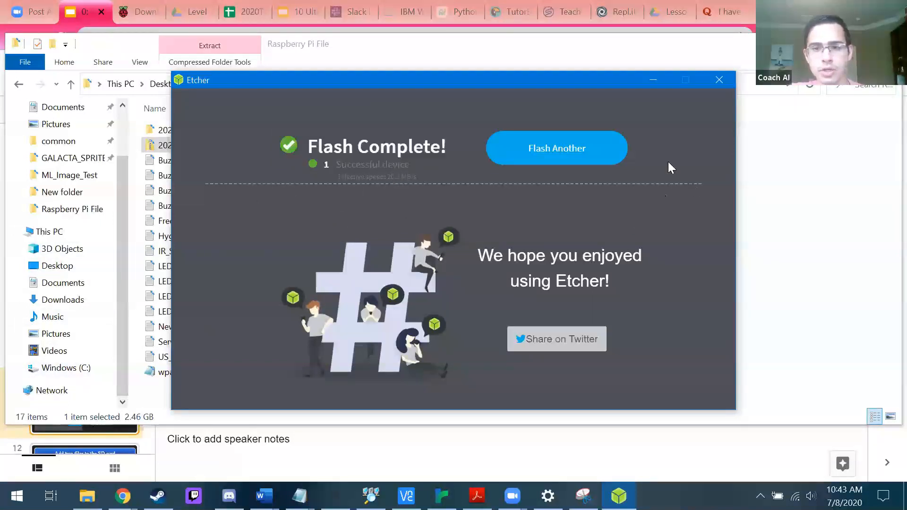
left_click(731, 77)
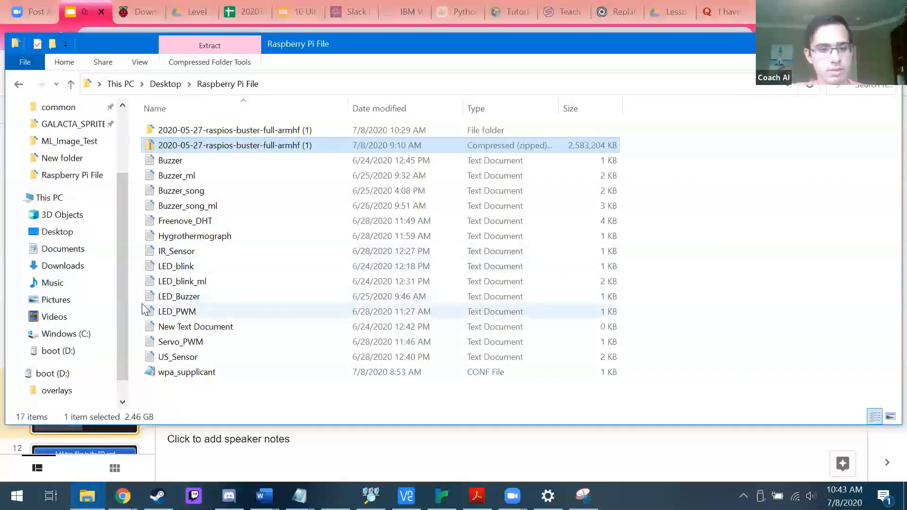
Open the boot (D:) drive in File Explorer and look through its files.
scroll(57, 308, "down", 1)
left_click(62, 343)
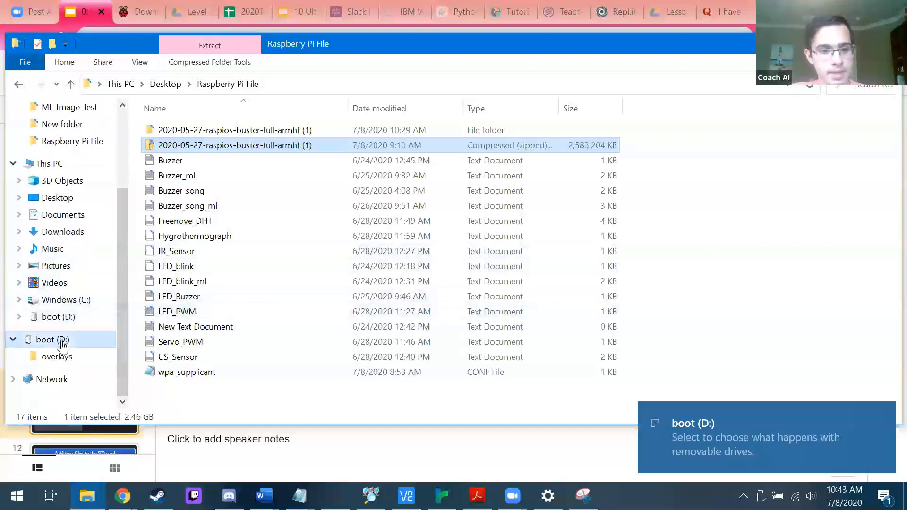
scroll(215, 161, "down", 6)
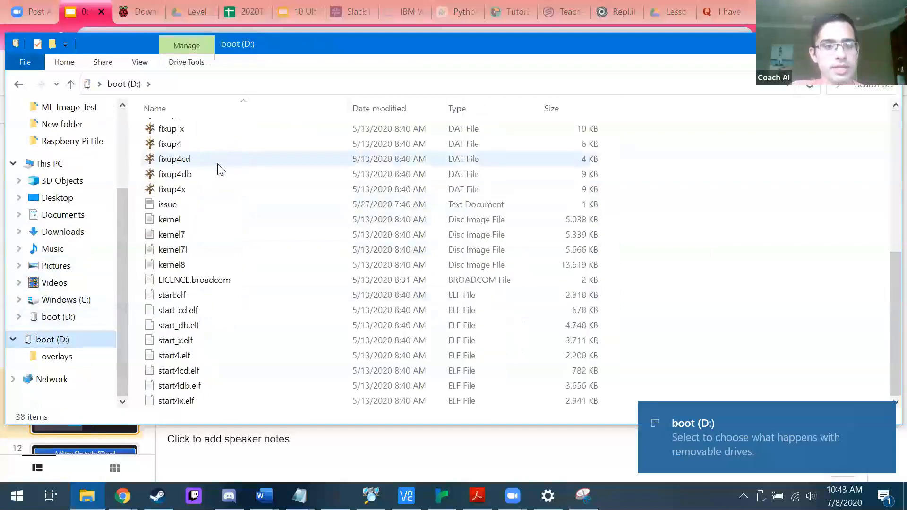
scroll(250, 255, "up", 6)
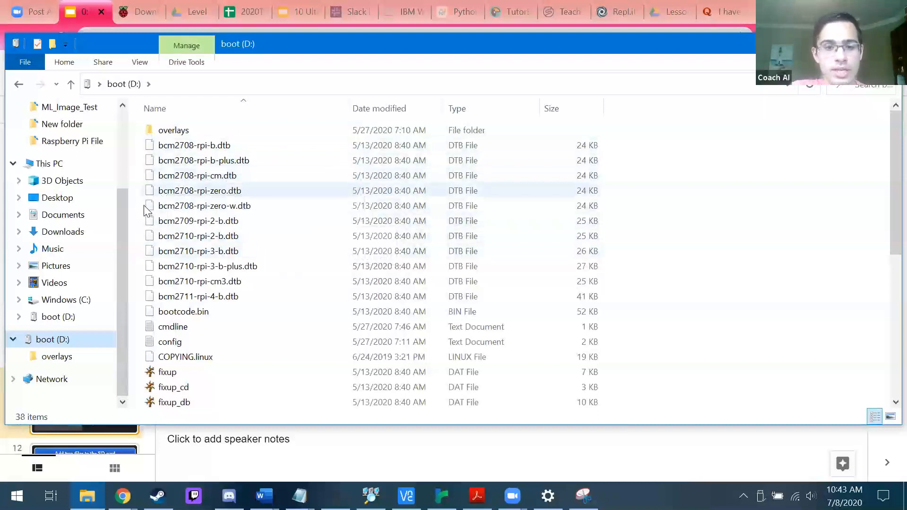
Create a new text document under its default name in the root of the boot (D:) drive.
scroll(200, 170, "down", 7)
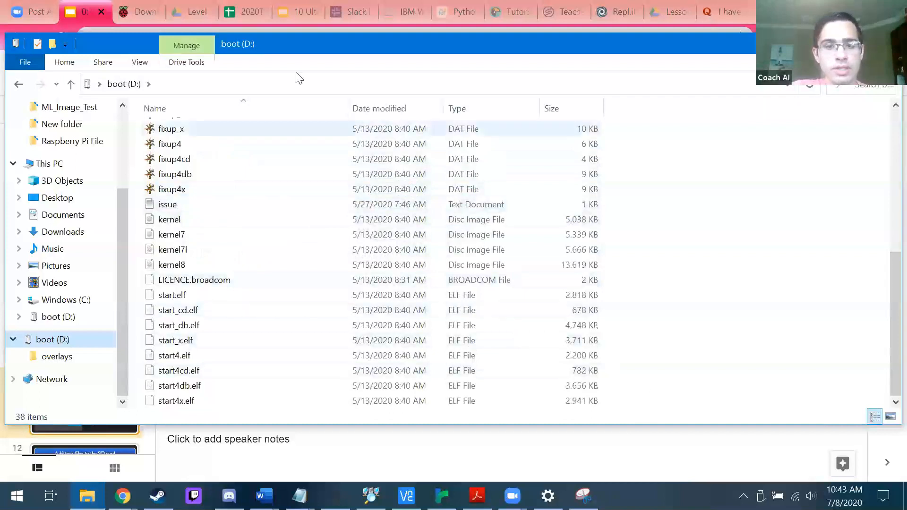
left_click_drag(284, 43, 533, 49)
scroll(100, 273, "down", 3)
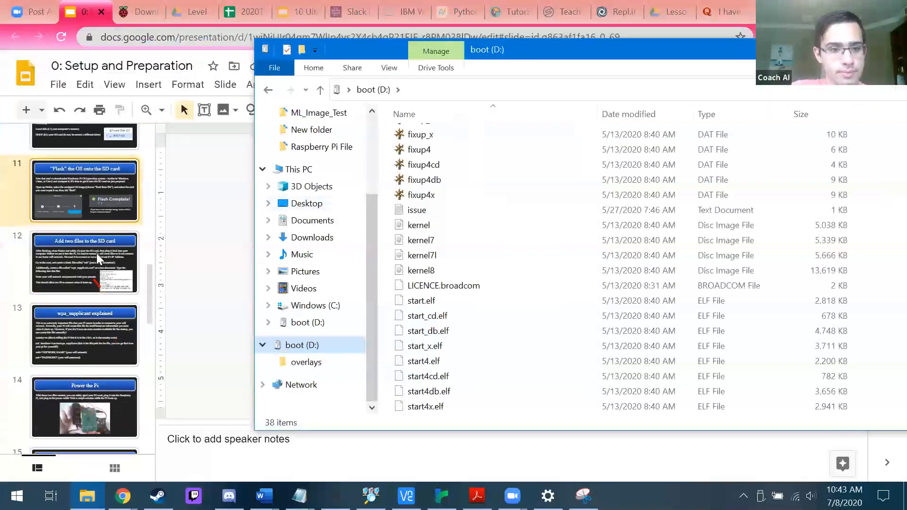
left_click_drag(377, 57, 214, 48)
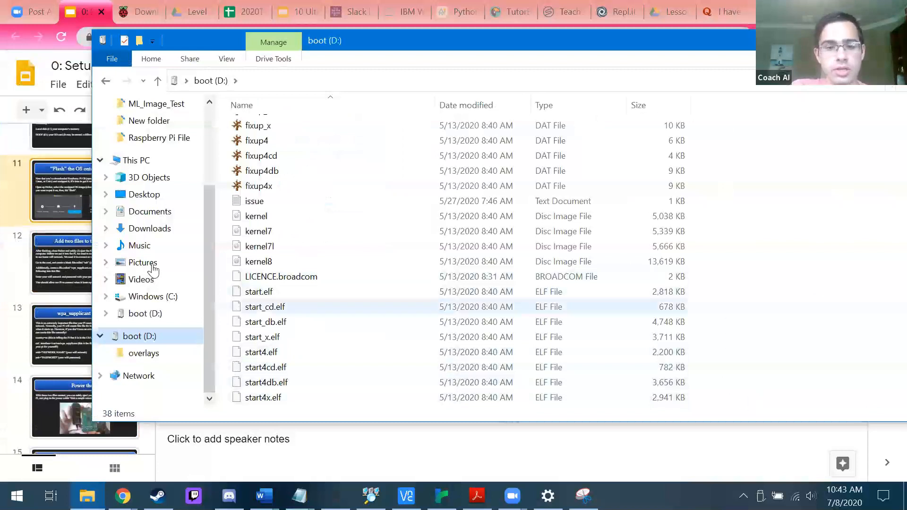
right_click(224, 248)
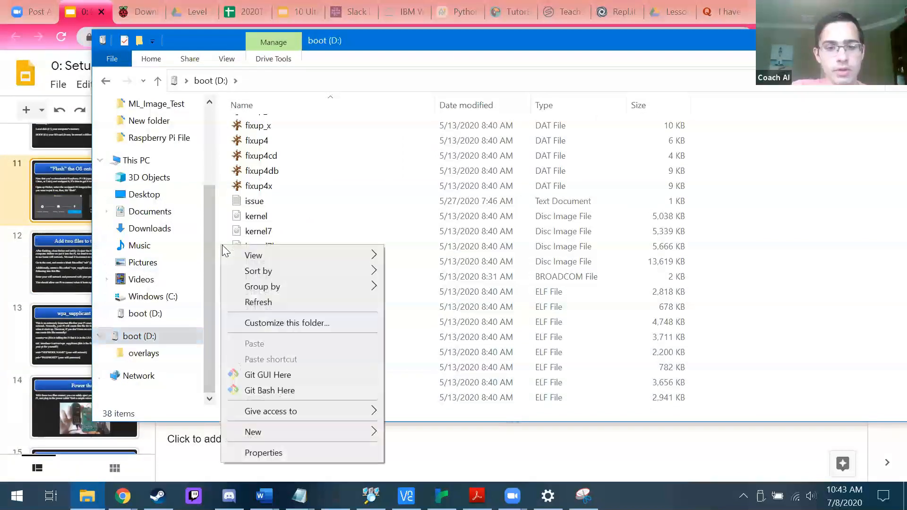
mouse_move(260, 431)
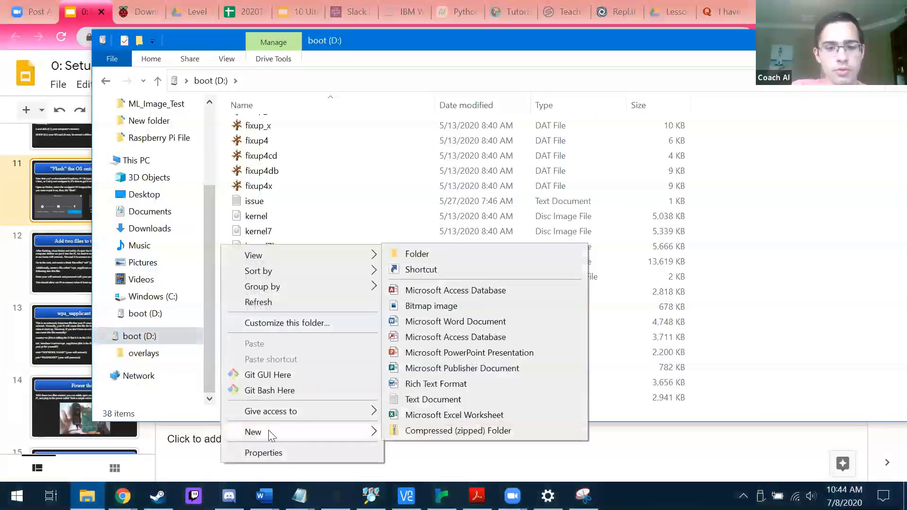
left_click(435, 400)
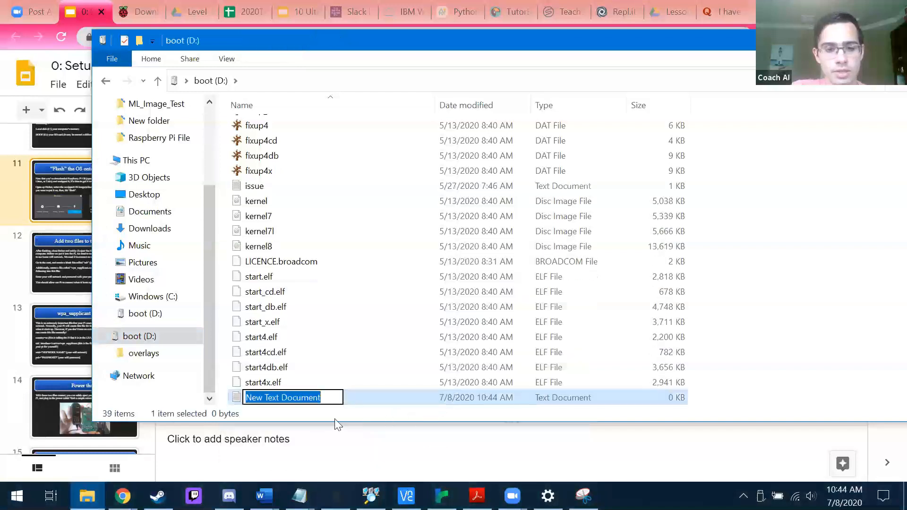
key("Return")
Open the new text document, save it on boot (D:) as "ssh" in quotes with type All Files, and minimize its window.
double_click(373, 400)
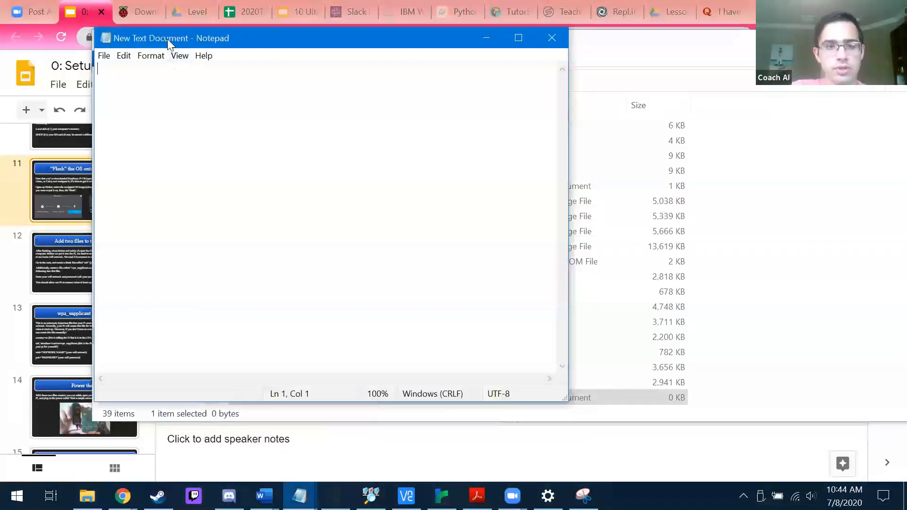
left_click_drag(180, 46, 275, 73)
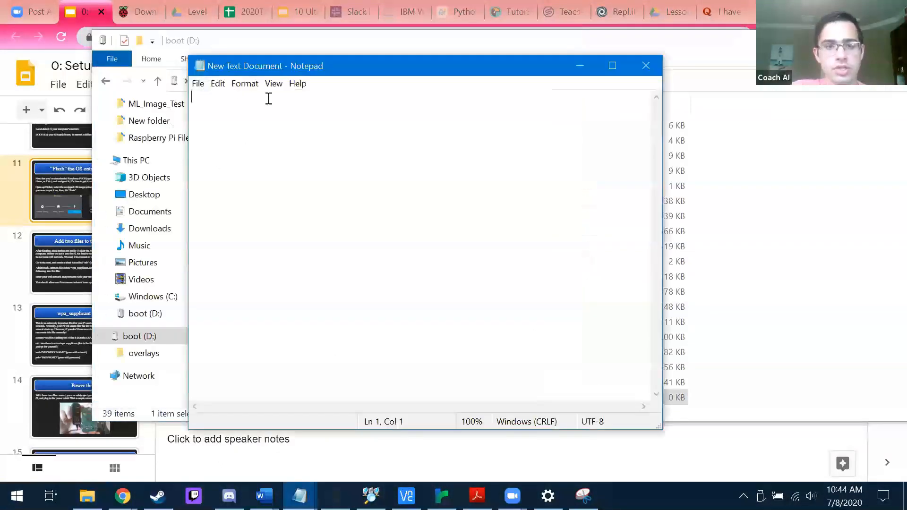
left_click(199, 84)
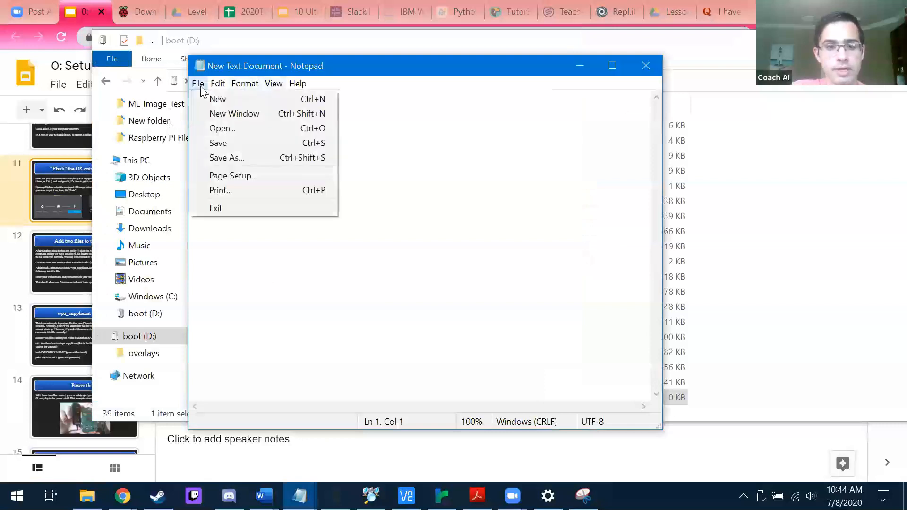
left_click(236, 159)
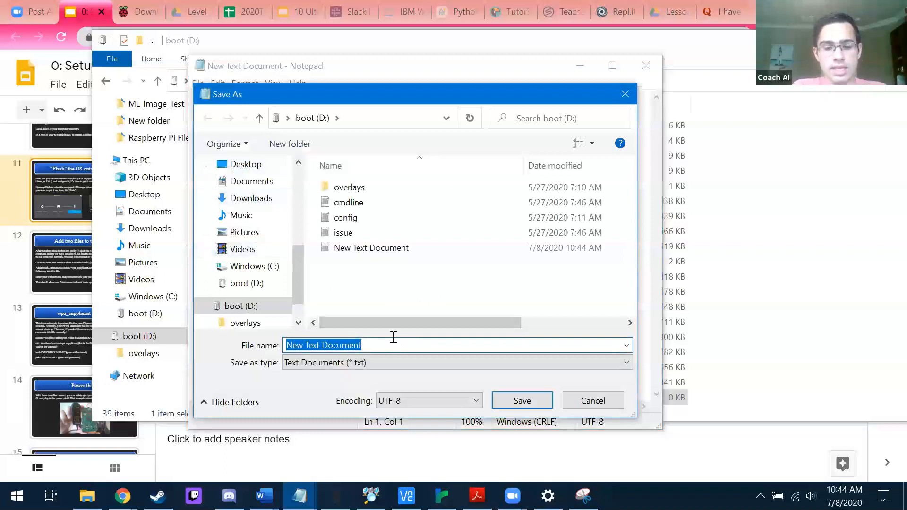
type("\"")
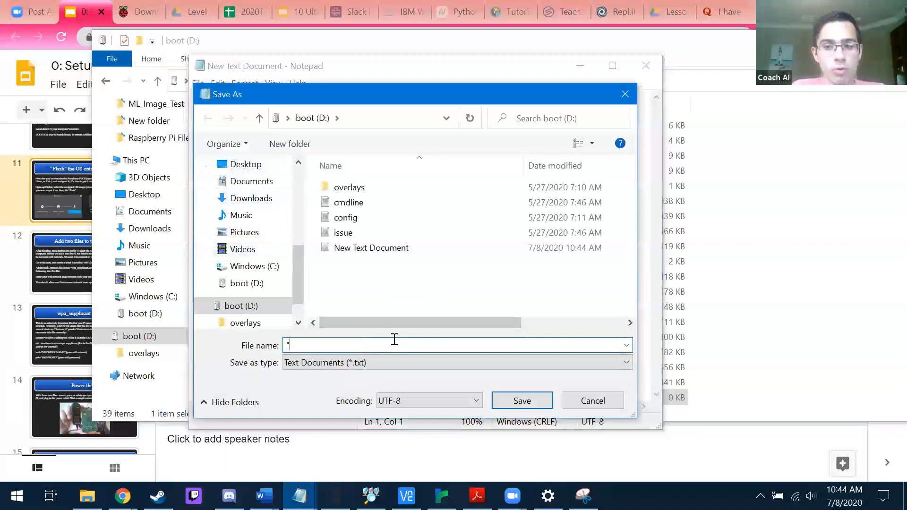
type("ssh")
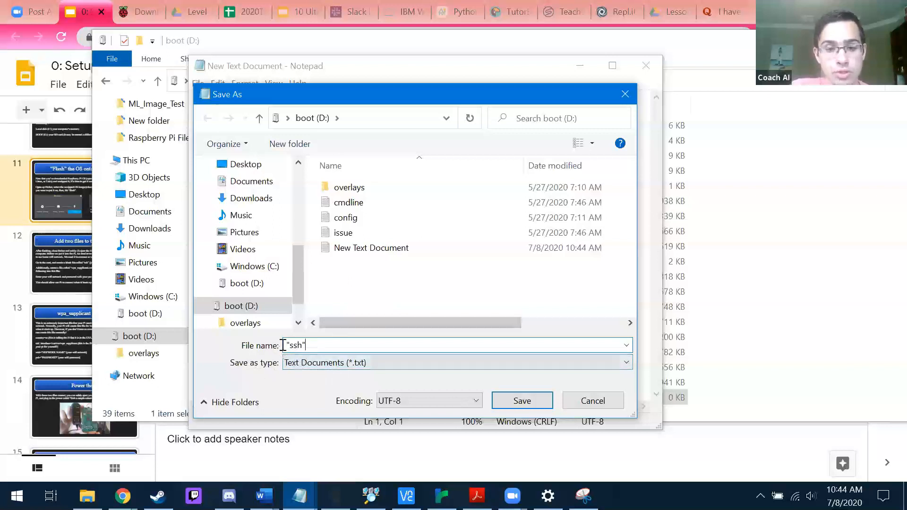
left_click_drag(283, 346, 305, 347)
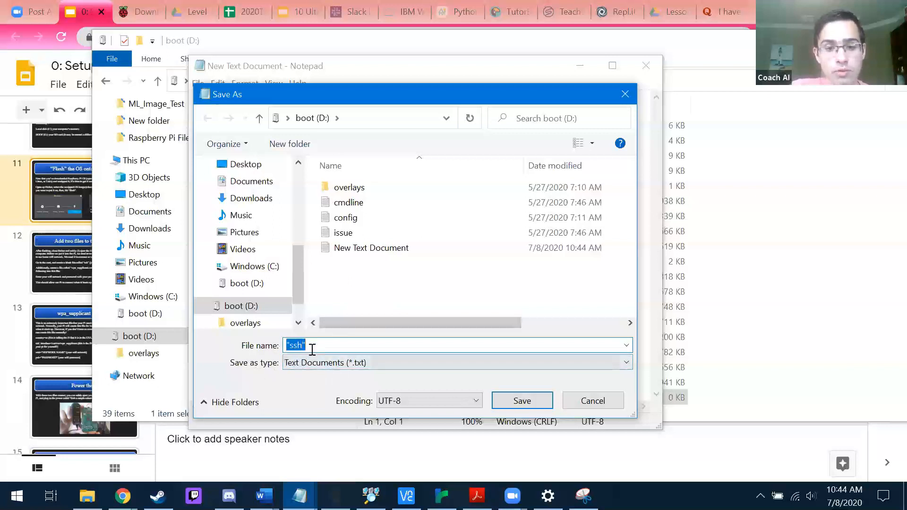
left_click(301, 345)
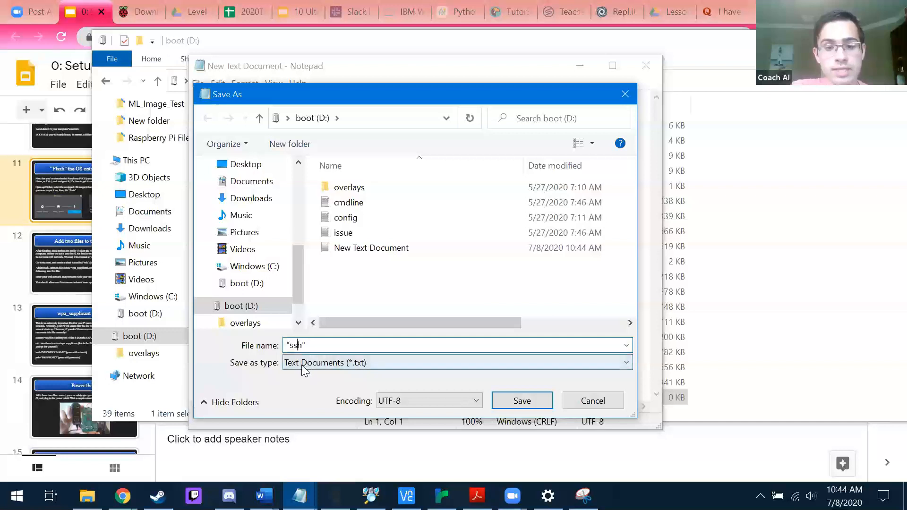
left_click(333, 365)
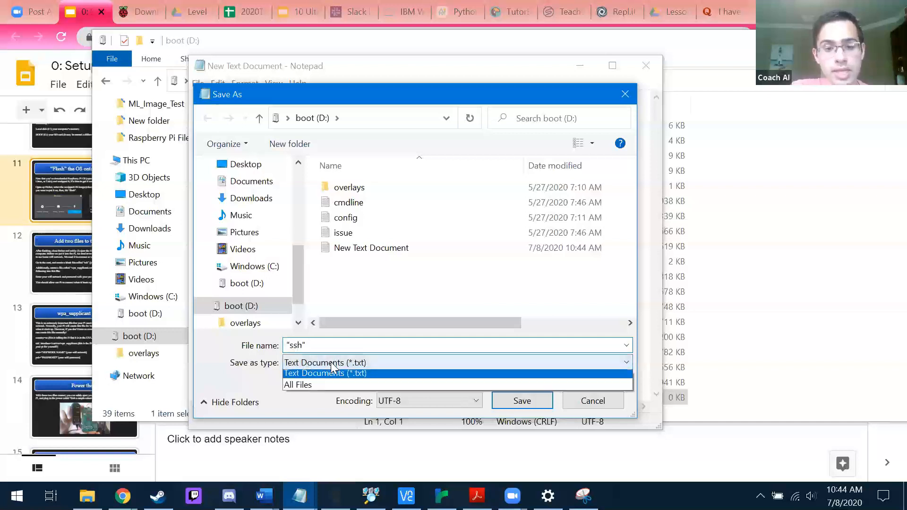
left_click(317, 389)
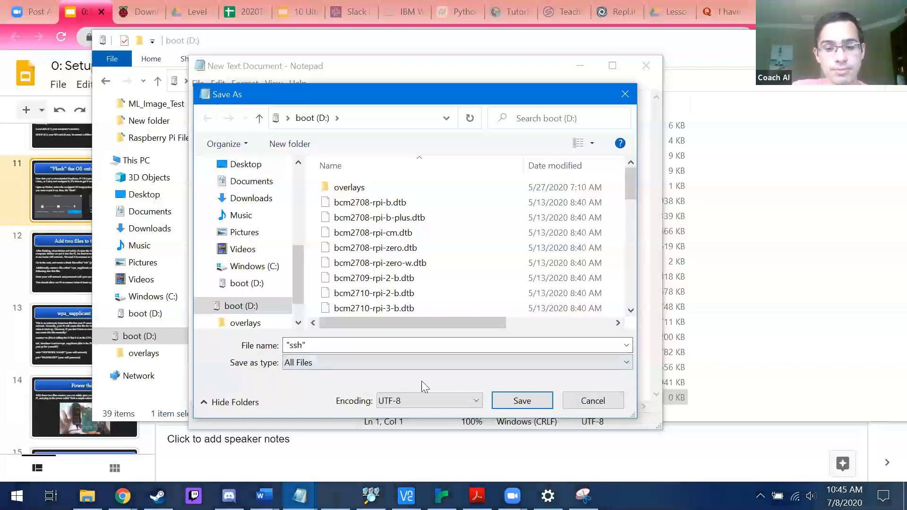
left_click(508, 398)
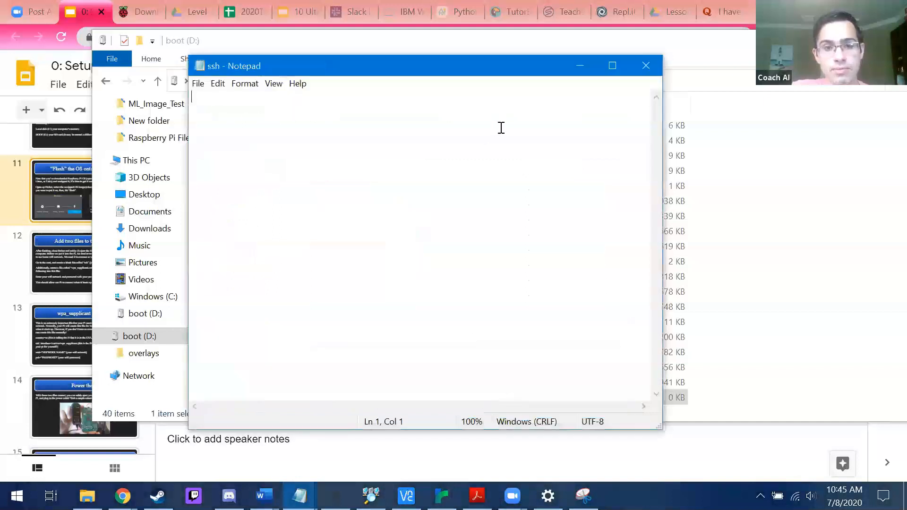
left_click(580, 67)
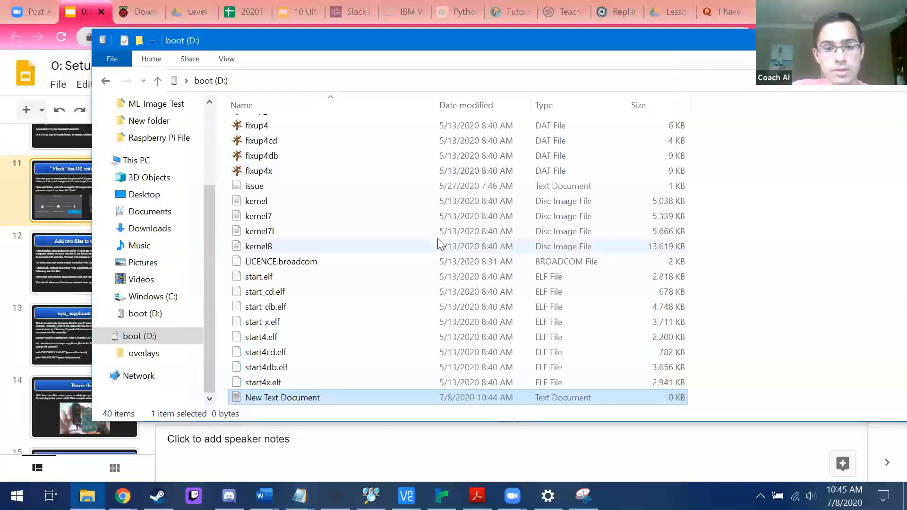
Open New Text Document from the boot (D:) drive and place it beside slide 12, "Add two files to the SD card".
scroll(428, 238, "up", 5)
scroll(423, 232, "up", 2)
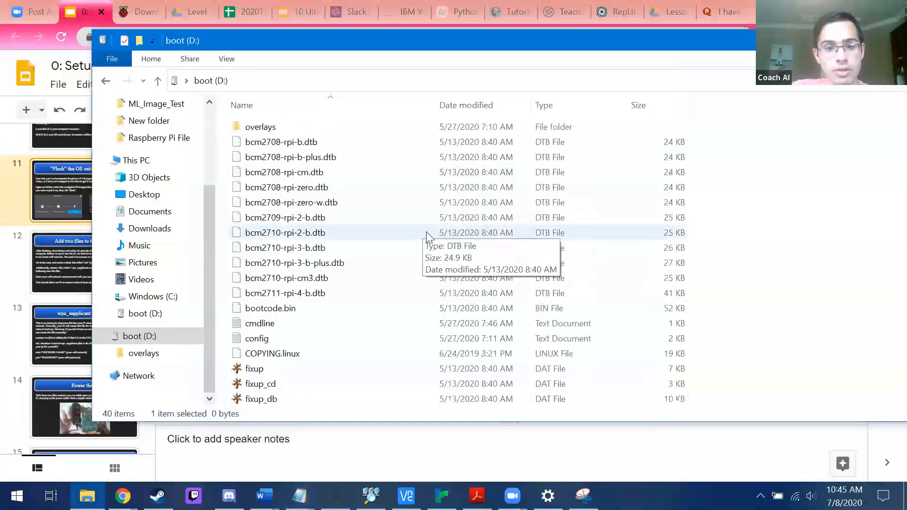
scroll(391, 211, "down", 7)
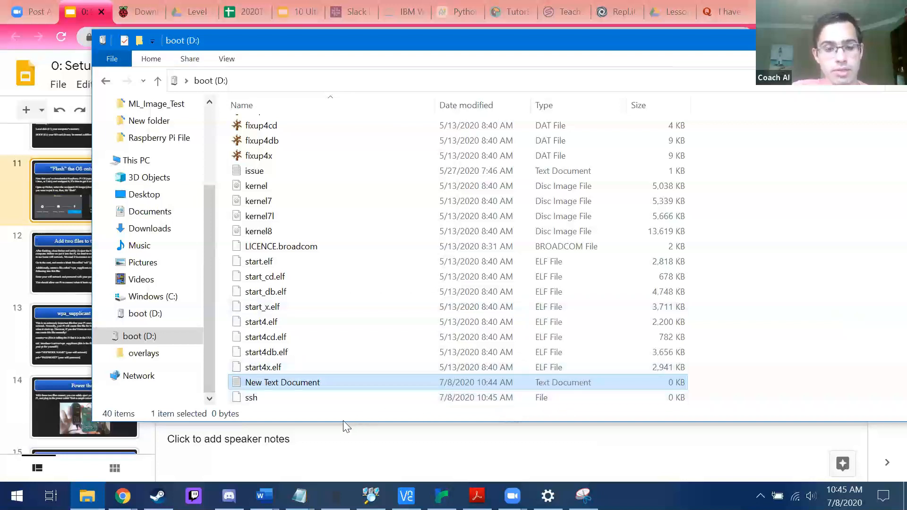
double_click(305, 384)
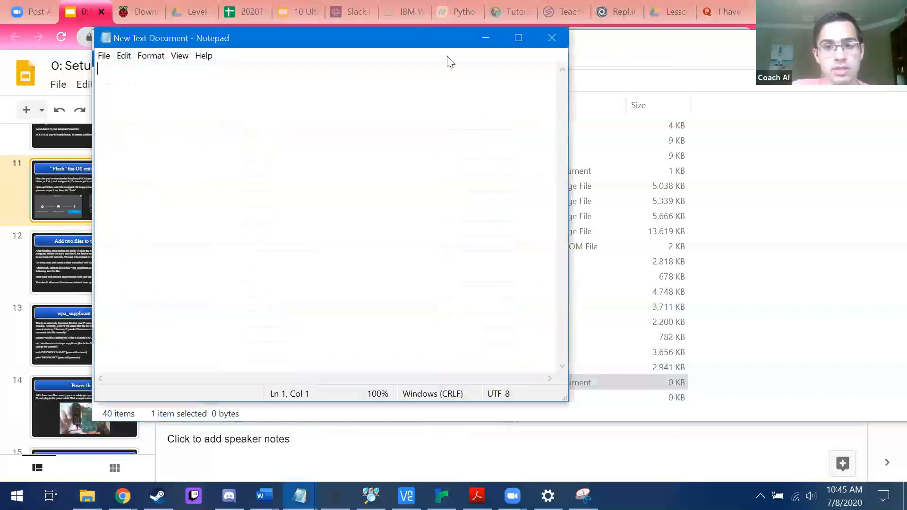
left_click_drag(359, 38, 503, 65)
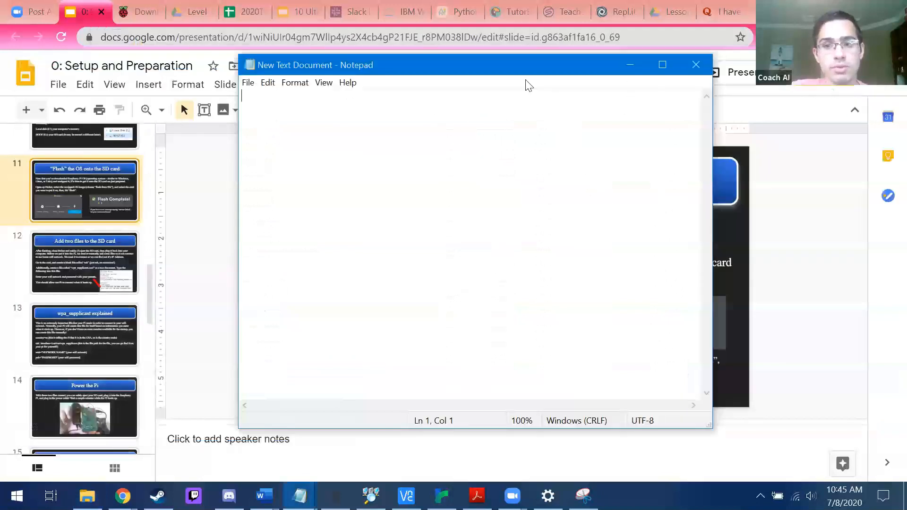
left_click_drag(513, 66, 351, 86)
scroll(666, 200, "down", 1)
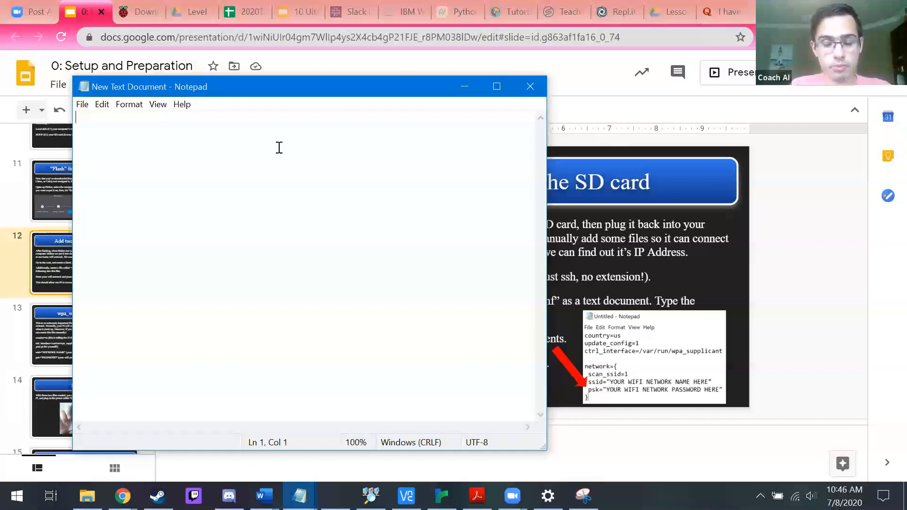
Enter country=us and update_config=1 as the first two lines of the text document.
type("country")
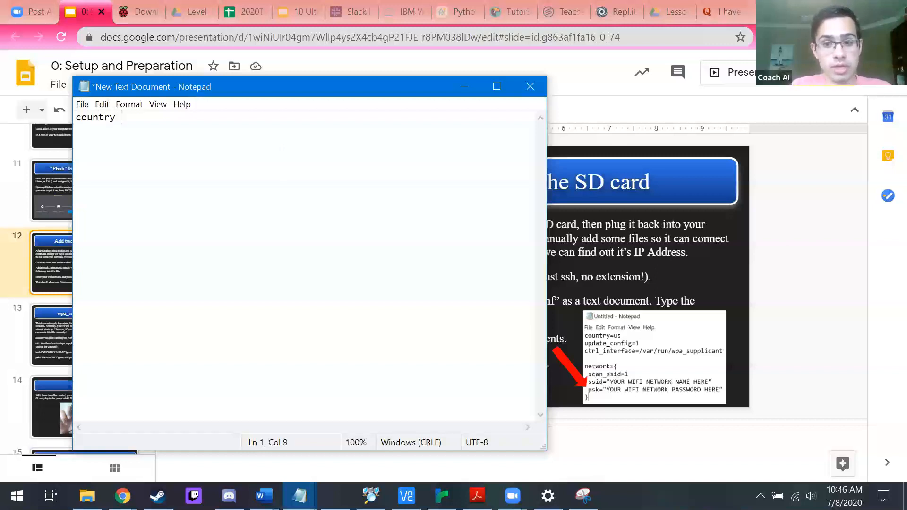
type("=us")
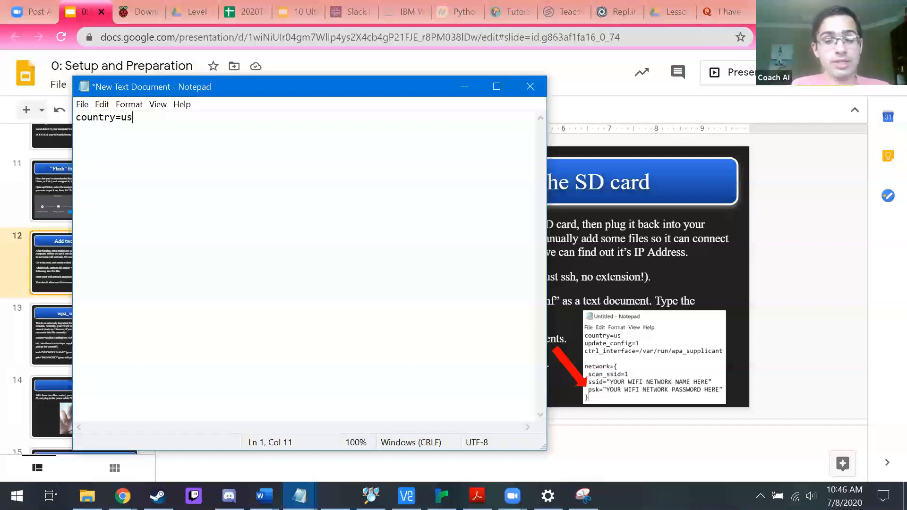
key("Return")
type("update")
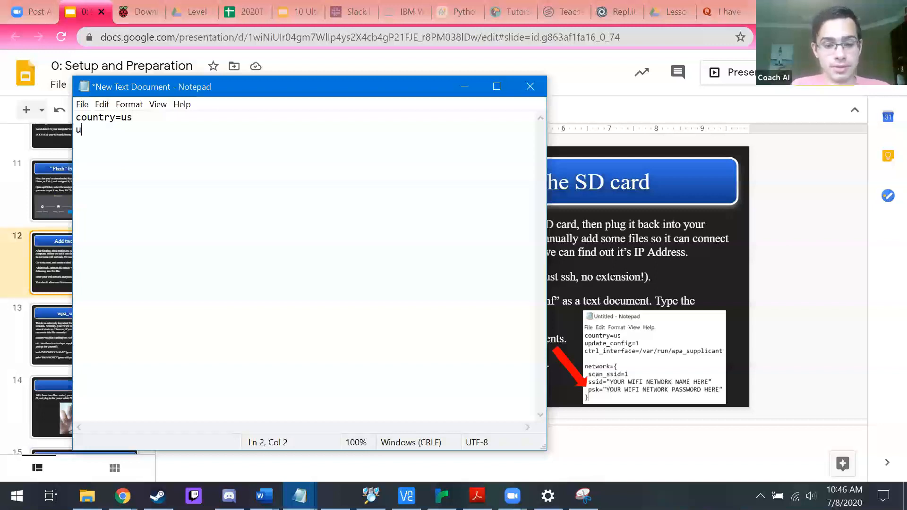
type("c")
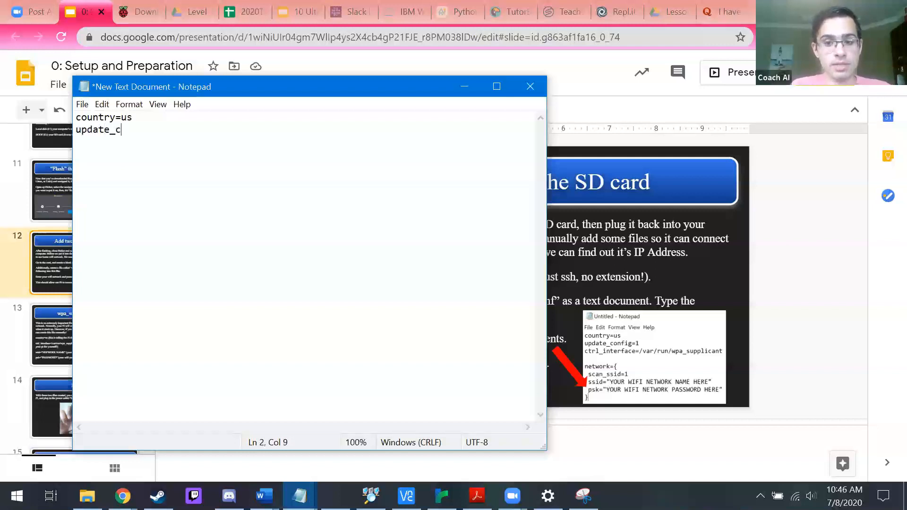
type("onfig")
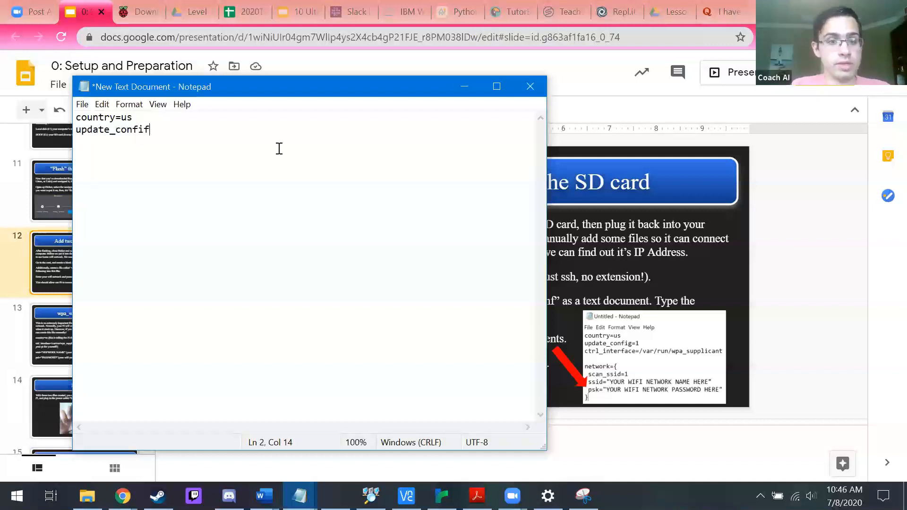
type("=1")
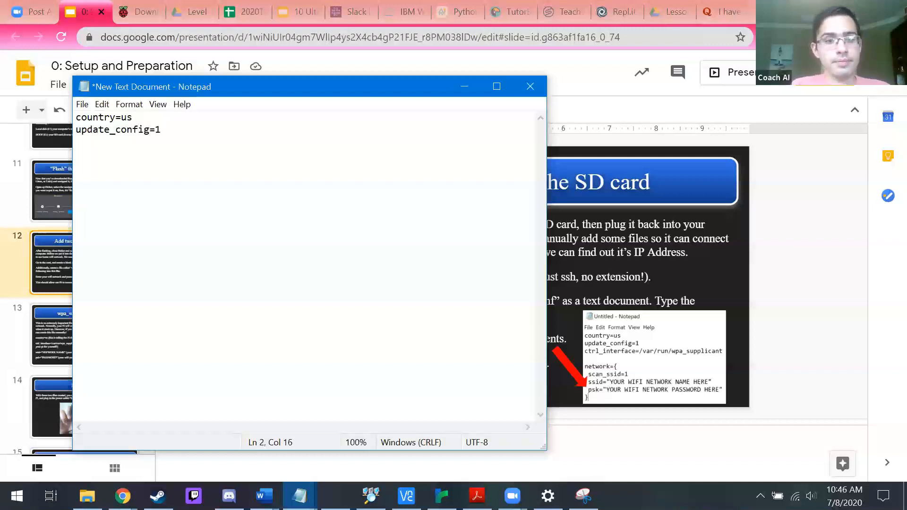
Add a third line reading ctrl_interface=/var/run/wpa_supplicant.
key("Return")
type("ctrl_interface=")
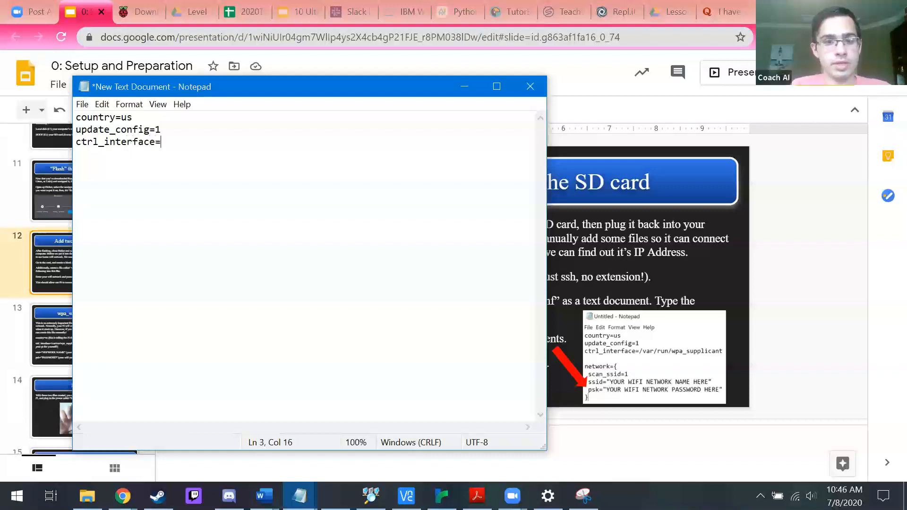
type("/v")
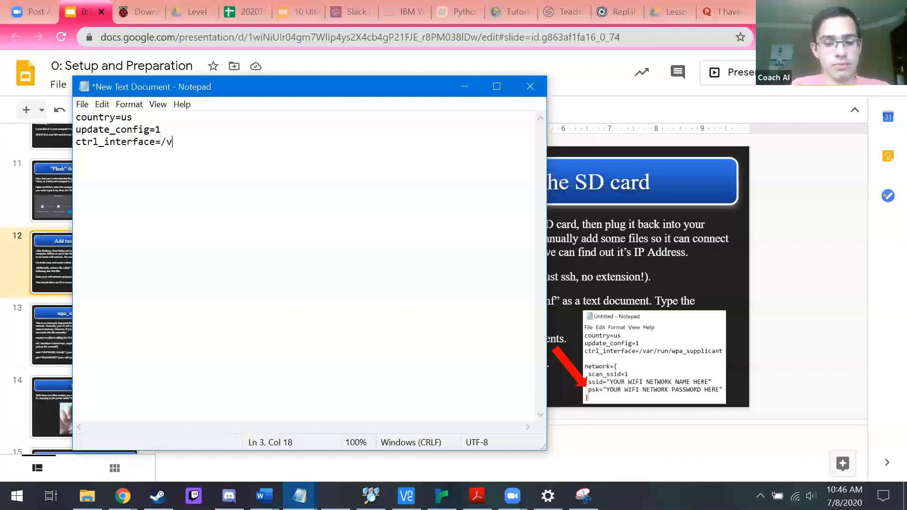
type("ar/r")
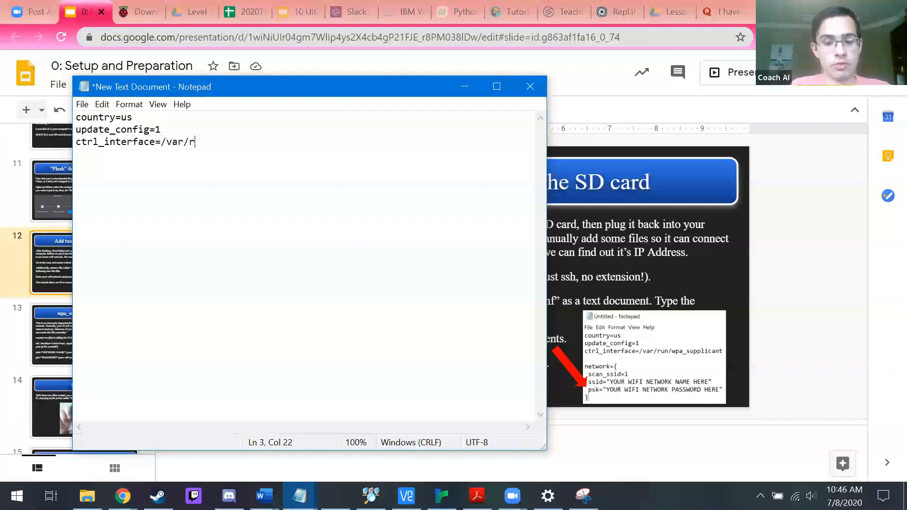
type("un/wpa_supplicant")
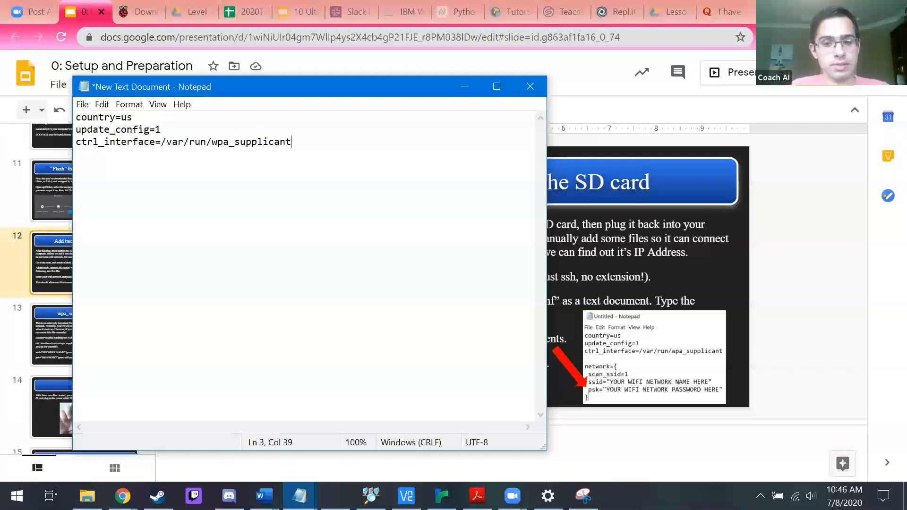
Below a blank line, add a network={ } block with three empty lines between its braces.
key("Return")
key("Return")
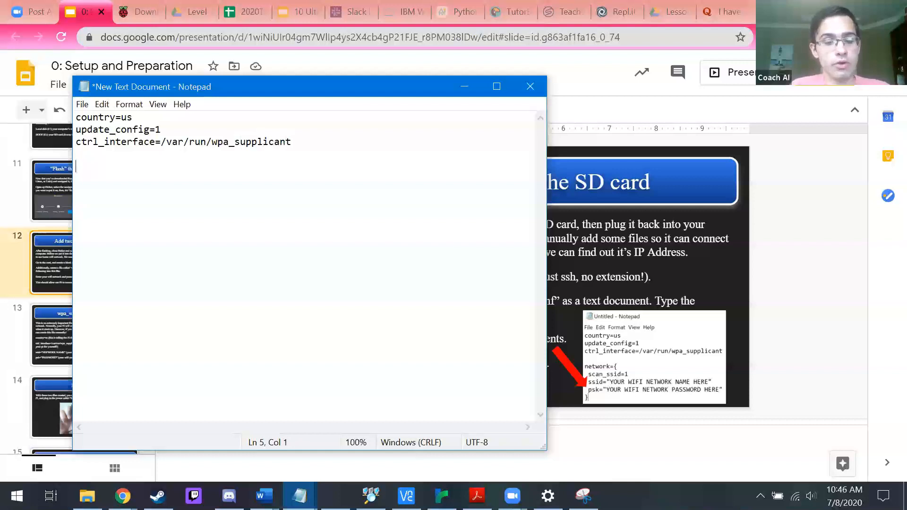
type("network")
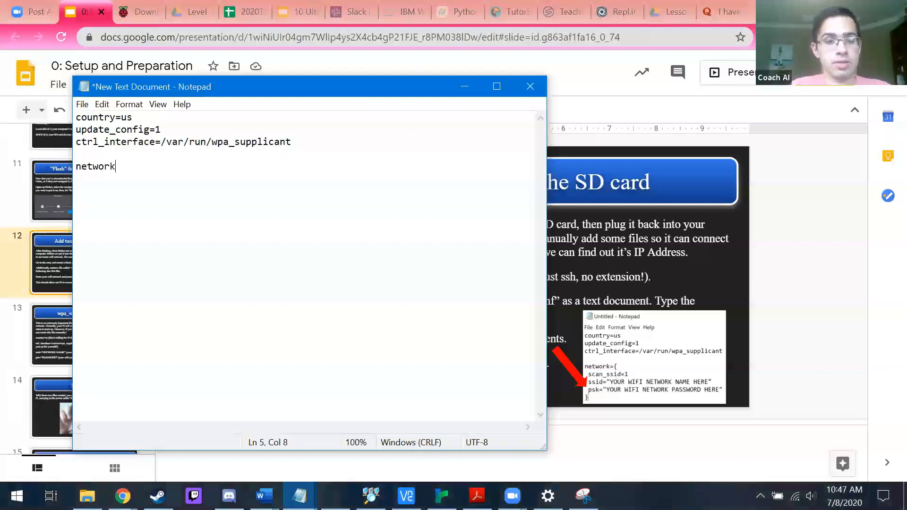
type("=")
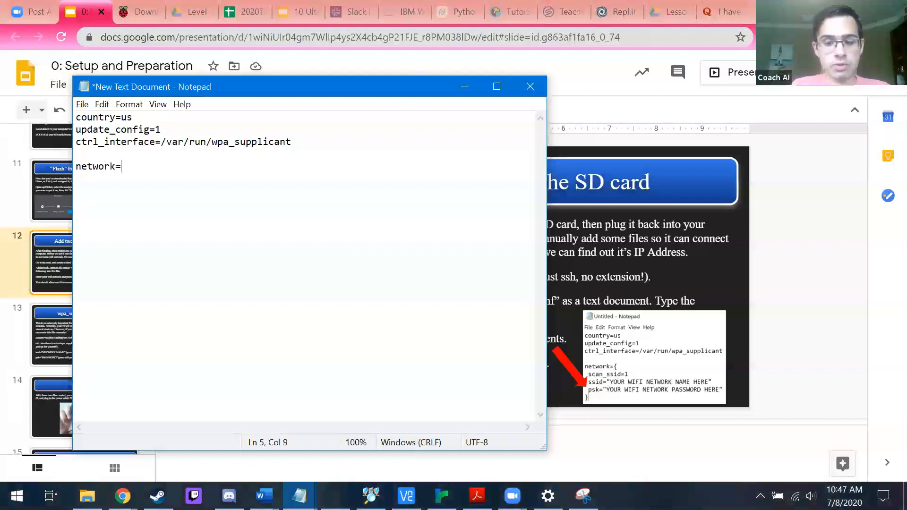
type("{")
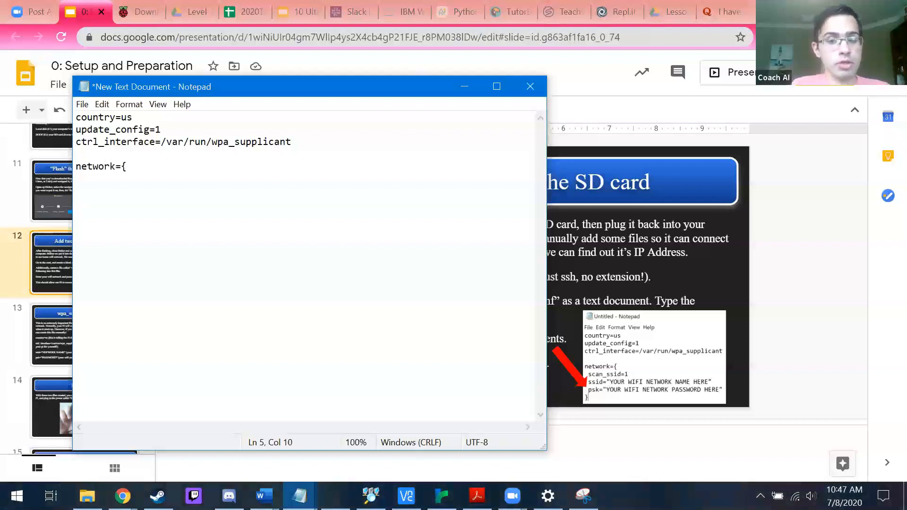
key("Return")
key("Return")
key("Return")
key("Return")
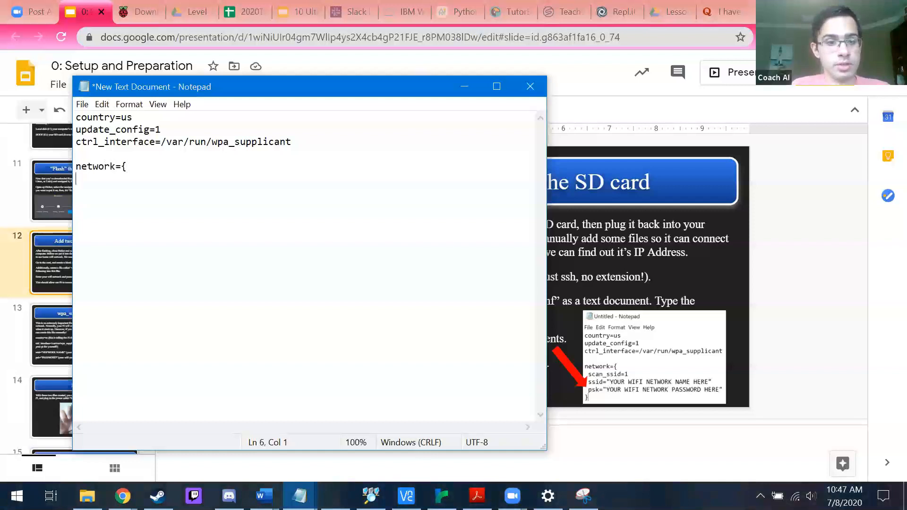
type("}")
Enter scan_ssid=1, indented by two spaces, on the first line inside the network block.
key("Up")
key("Up")
key("Up")
key("Down")
key("Down")
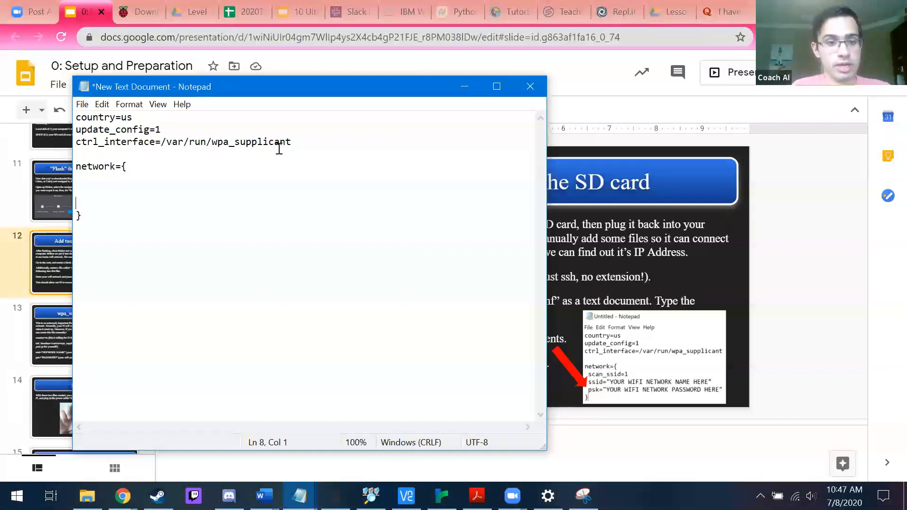
key("Up")
key("Up")
key("Up")
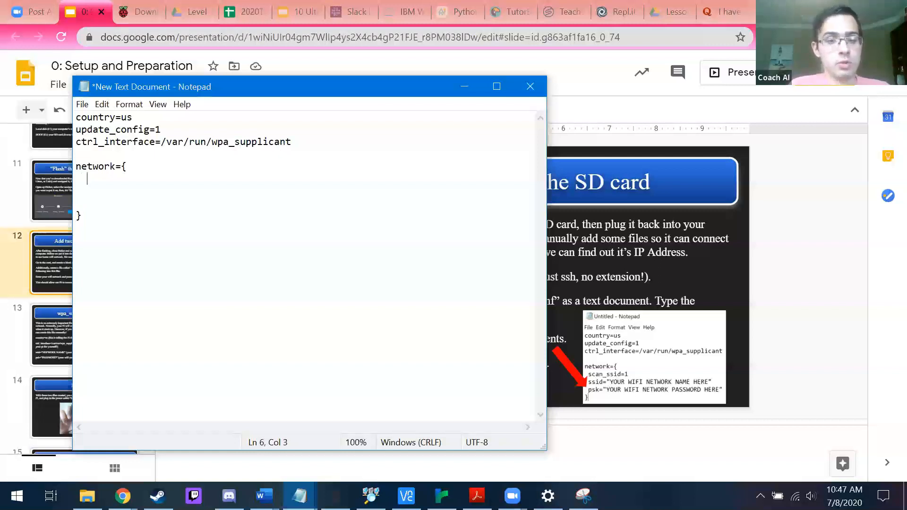
type("sc")
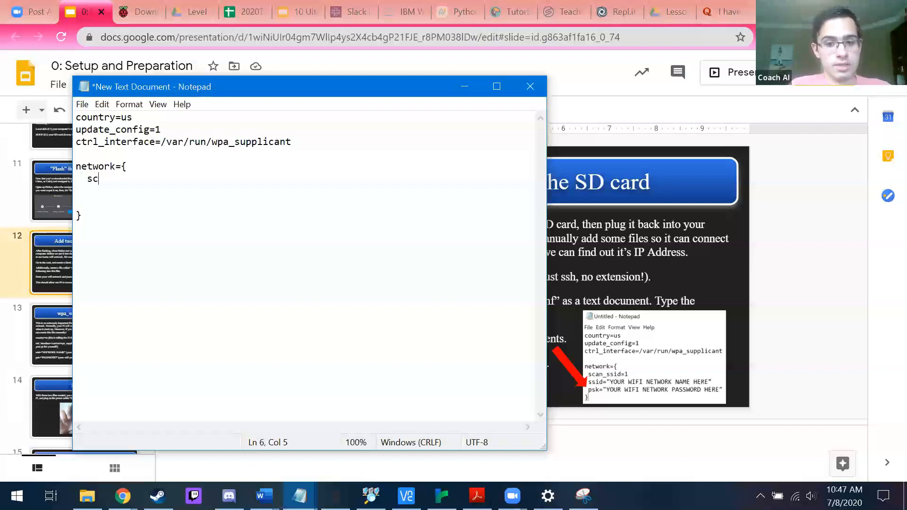
type("an_s")
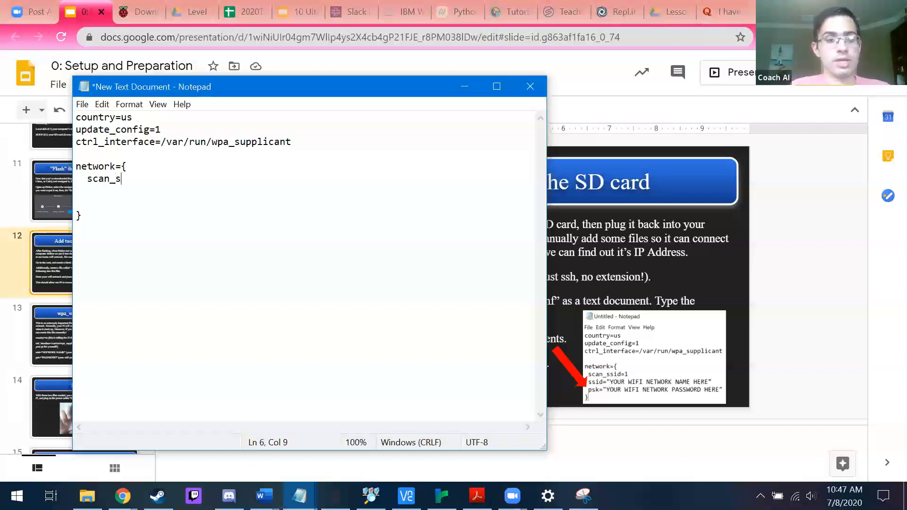
type("sid=1")
Add the indented line ssid="Skynet" below scan_ssid in the network block.
key("Down")
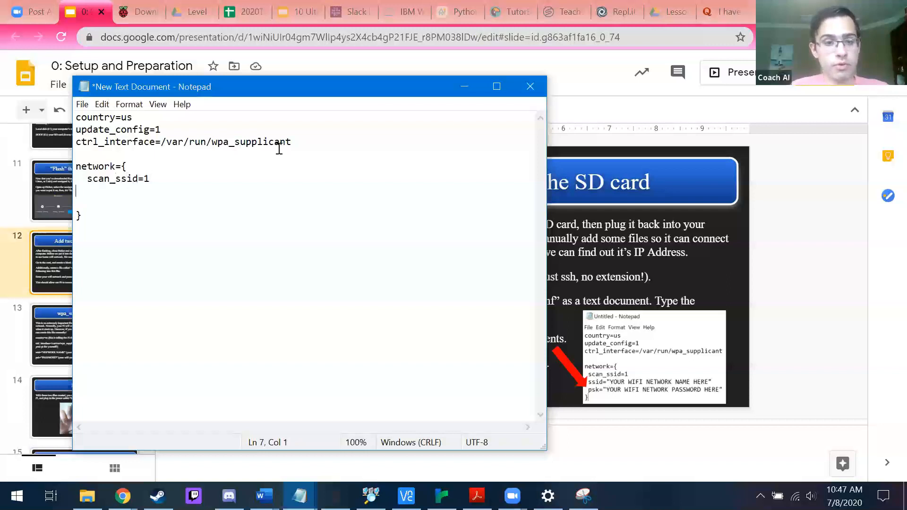
type("ss")
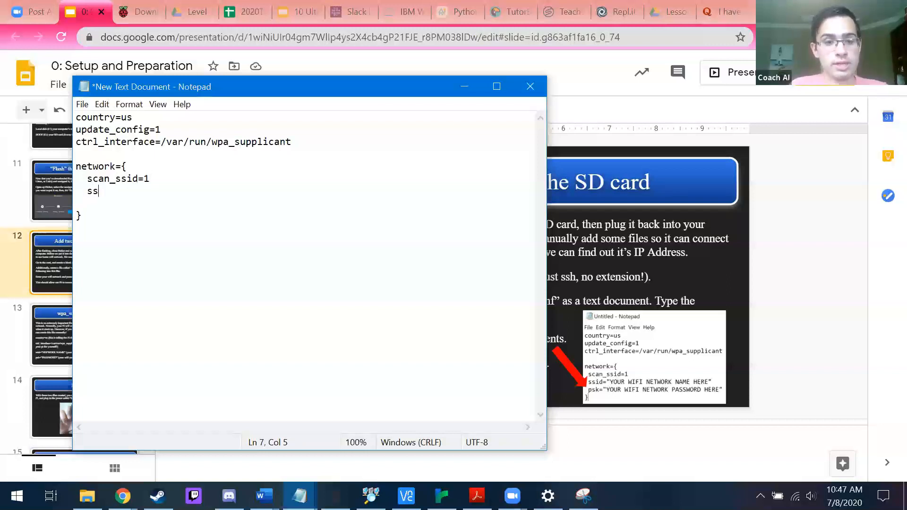
type("id=")
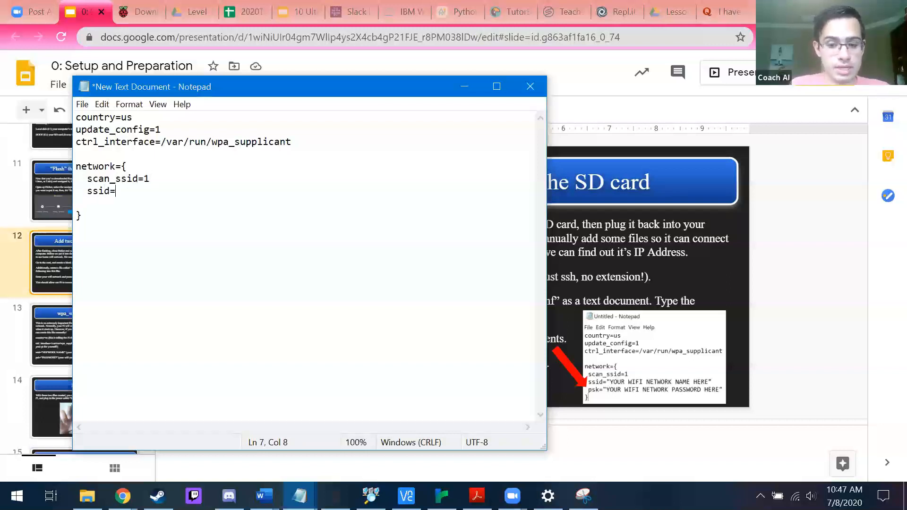
type("\"\"")
key("Left")
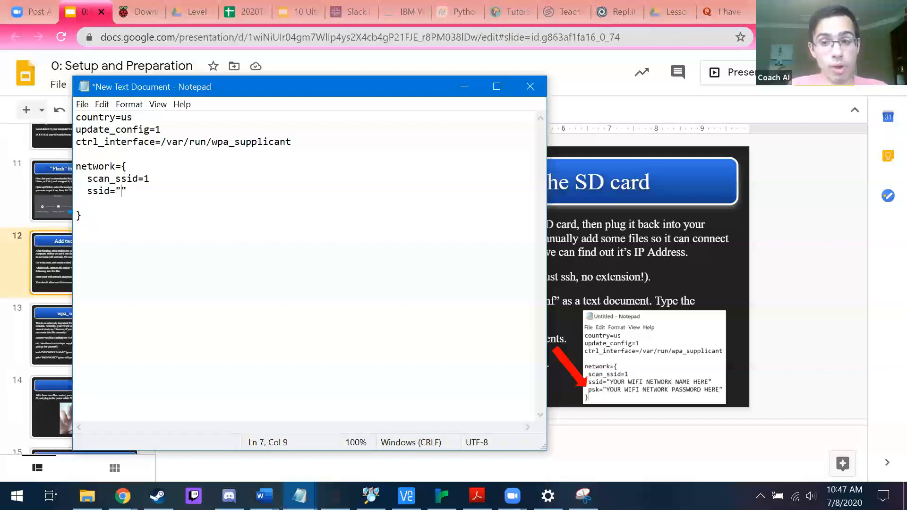
type("Skynet")
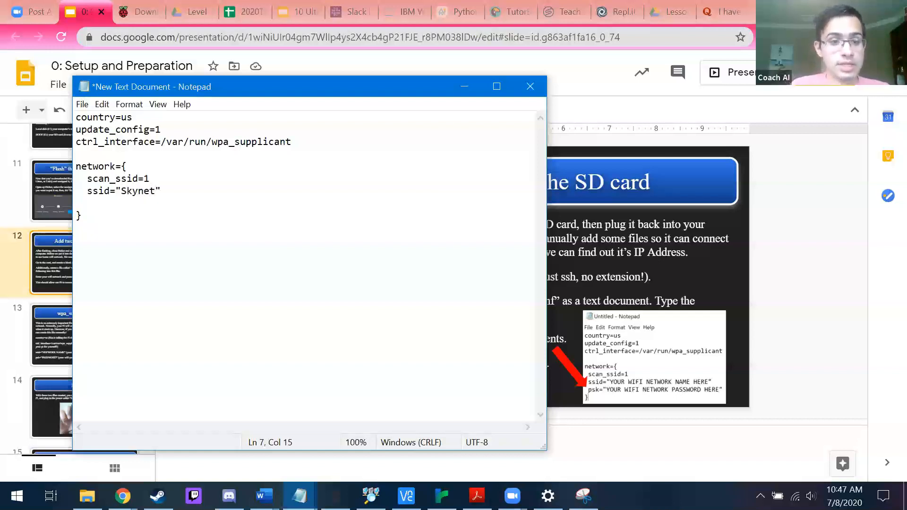
Add an indented psk= line below the ssid line and enter the Wi-Fi network password between double quotes.
key("Right")
key("Left")
key("Left")
key("Left")
key("Left")
key("Right")
key("Right")
key("Right")
key("Right")
key("Right")
key("Down")
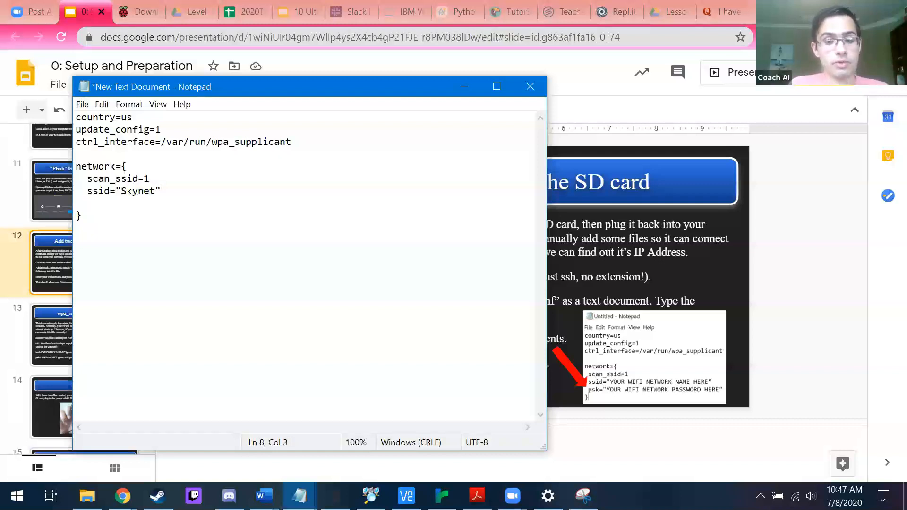
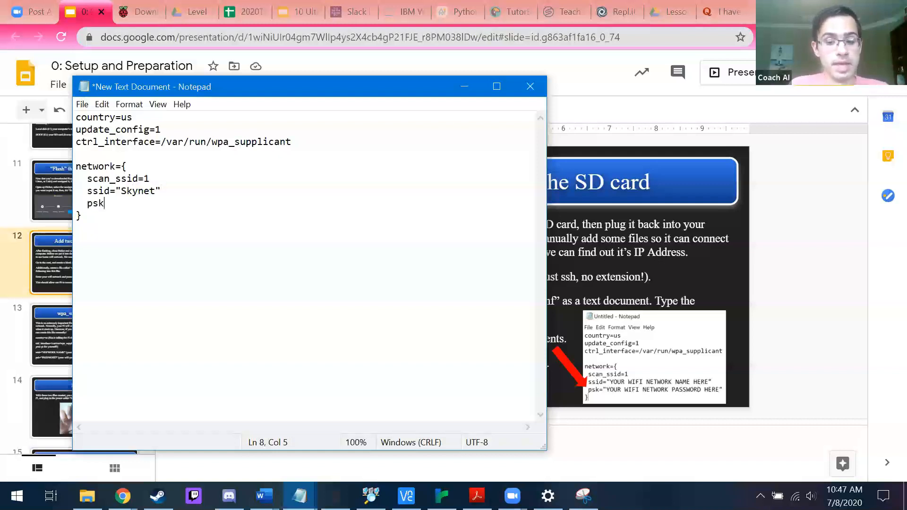
key("Left")
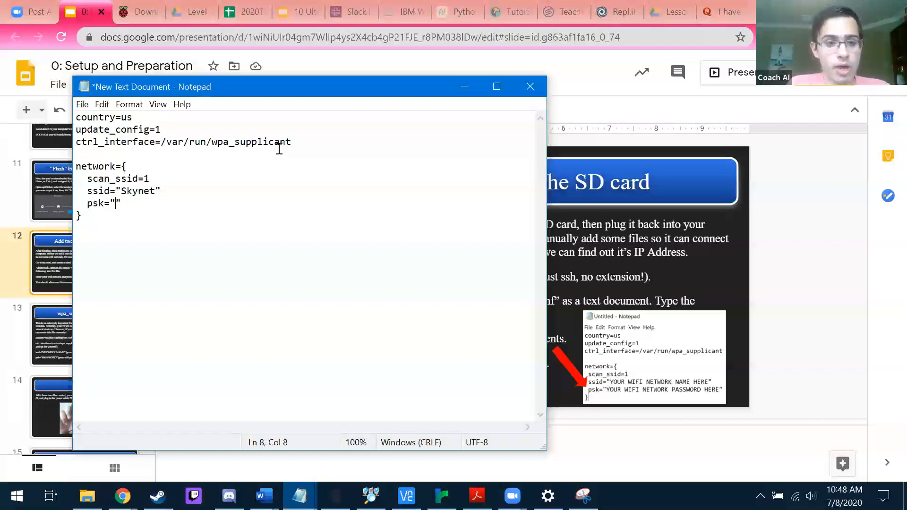
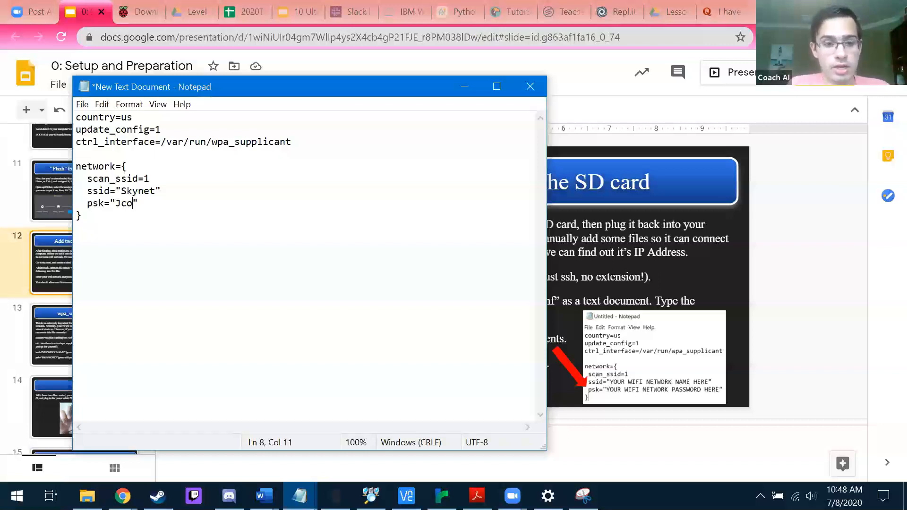
key("Right")
key("Down")
key("Up")
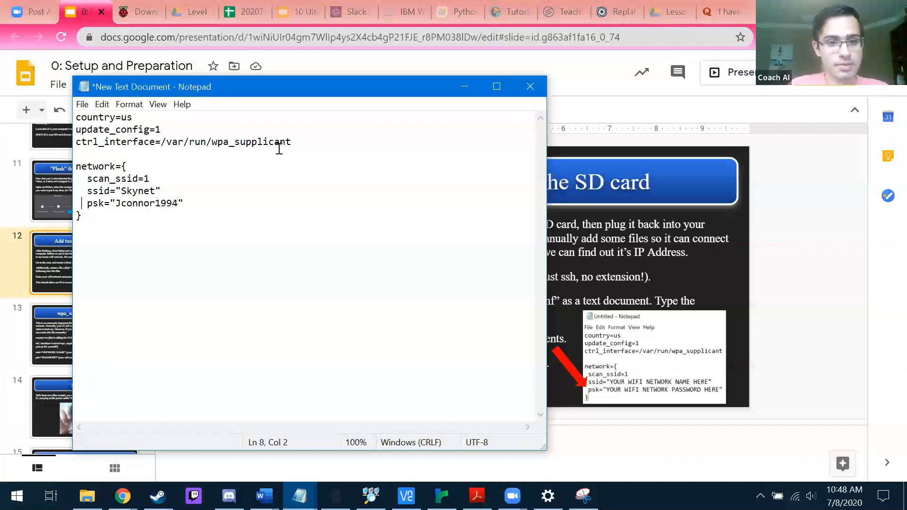
key("Home")
key("End")
key("Left")
key("Left")
key("Left")
key("Left")
key("Left")
key("Left")
key("Left")
key("Left")
key("Left")
key("Left")
key("Left")
key("Left")
key("Right")
key("Right")
key("Right")
key("Right")
key("Right")
key("Right")
key("Right")
key("Right")
key("Right")
key("Right")
key("Right")
key("Right")
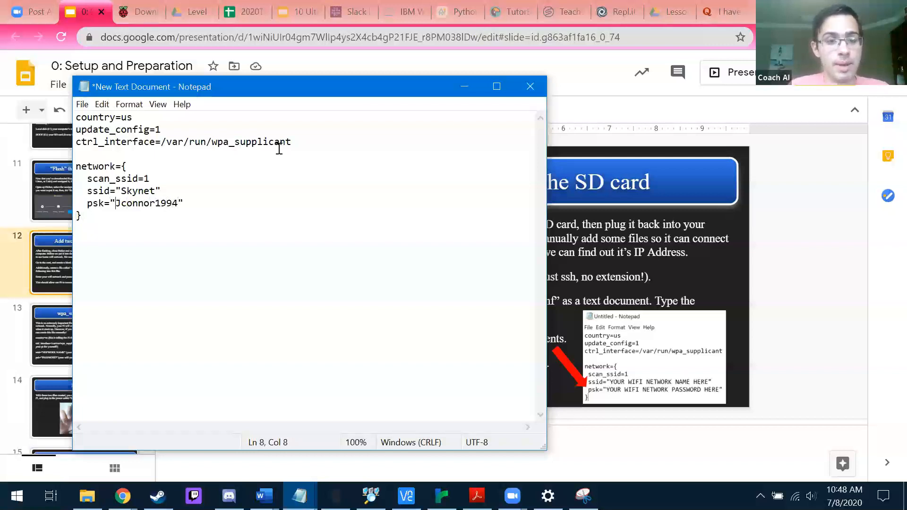
key("Down")
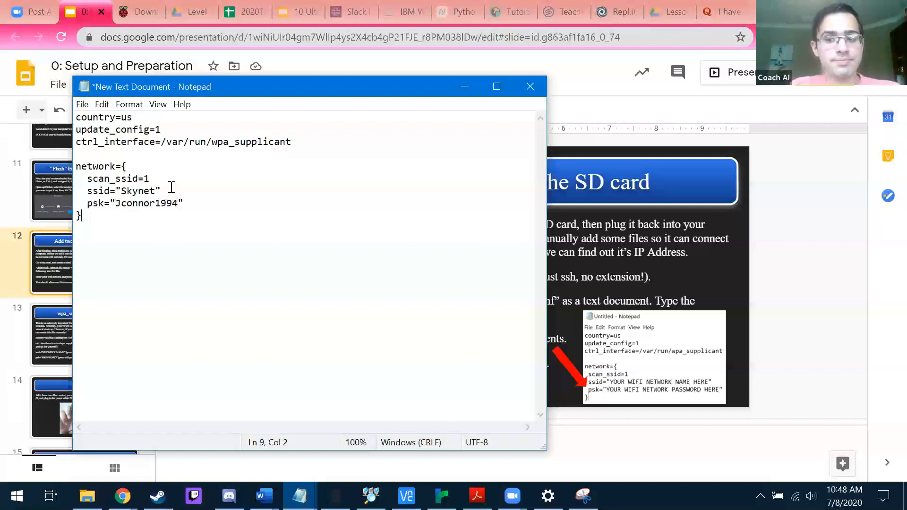
Save the document on boot (D:) as "wpa_supplicant.conf" in quotes with type All Files, and minimize its window.
left_click(84, 107)
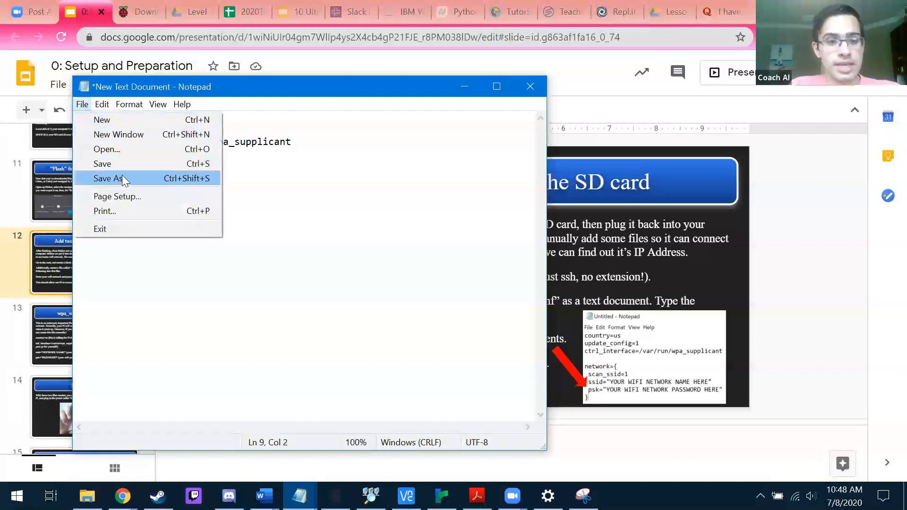
left_click(122, 178)
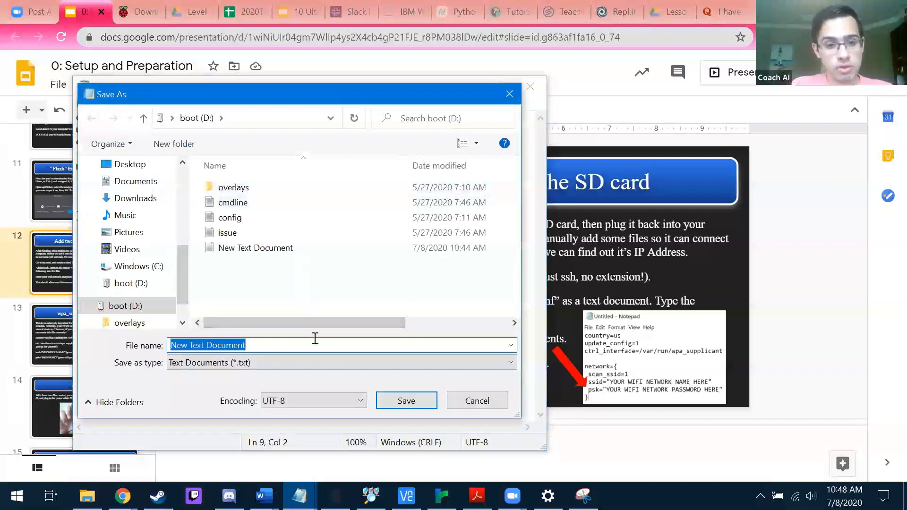
type("\"")
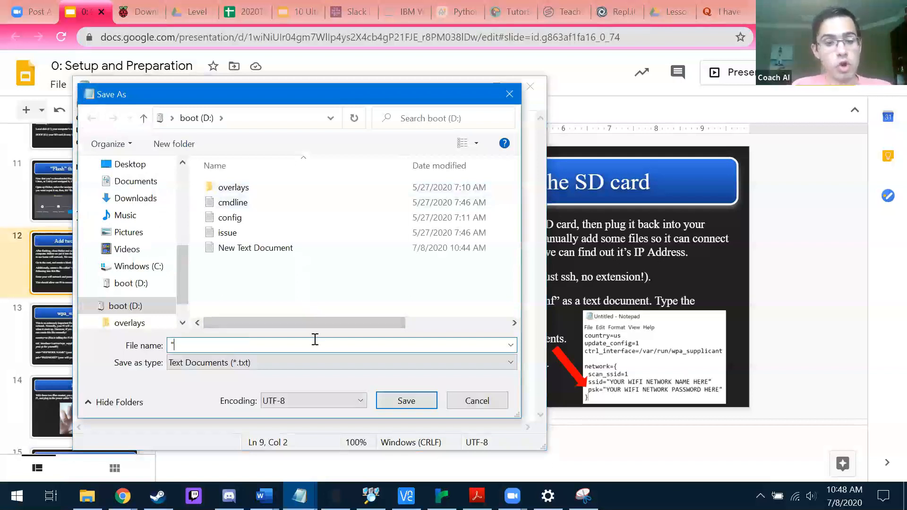
type("wp")
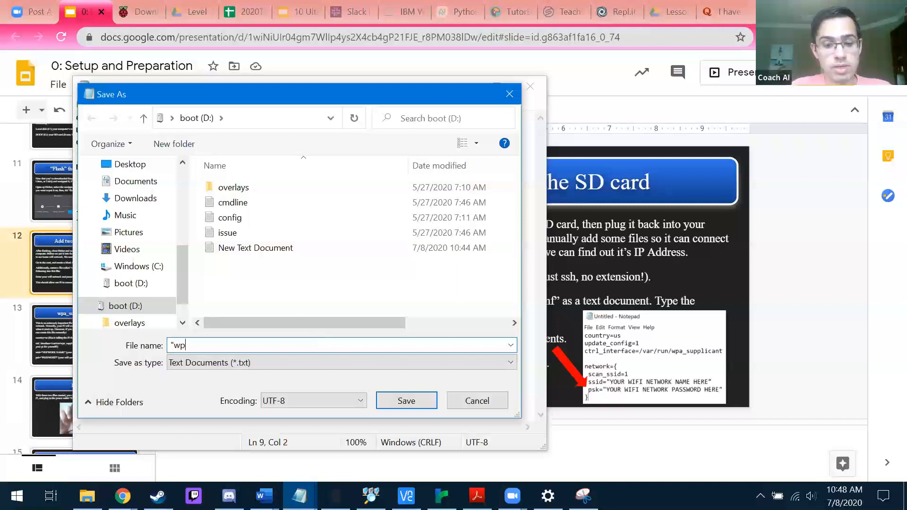
type("a_su")
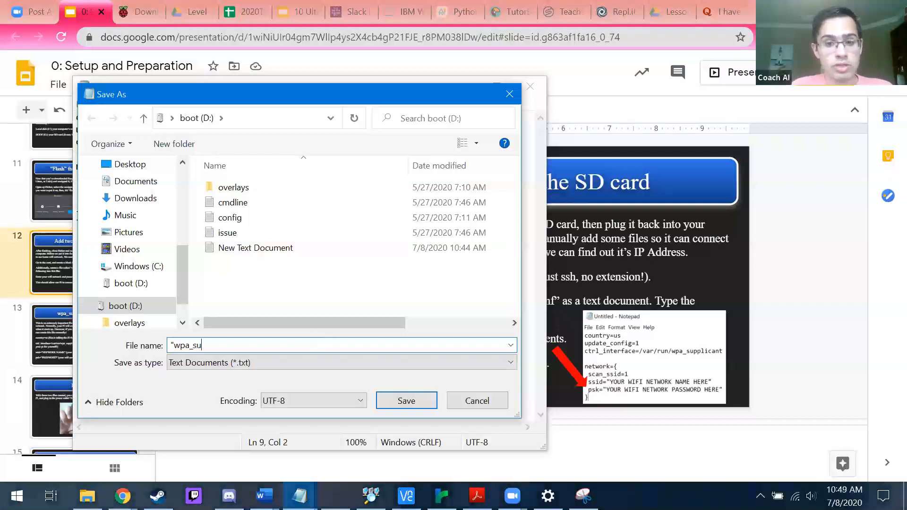
type("pplicant.con")
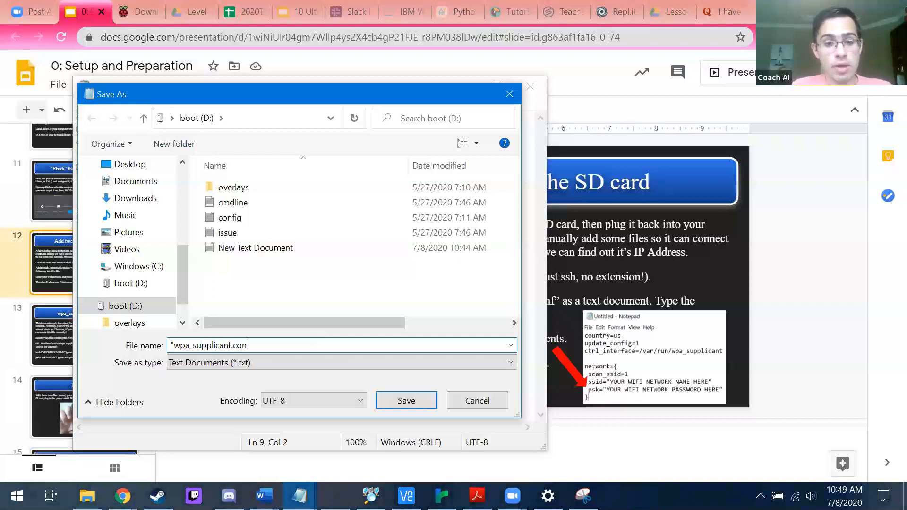
type("f\"")
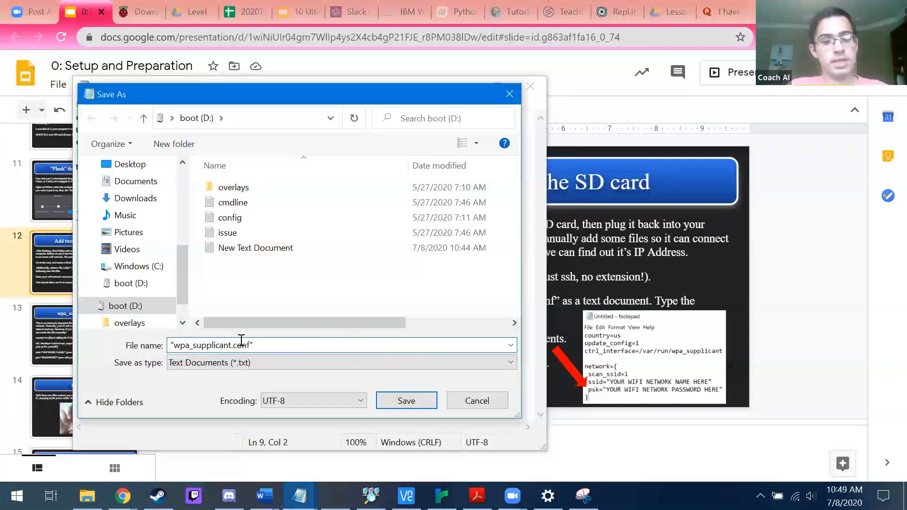
left_click(233, 365)
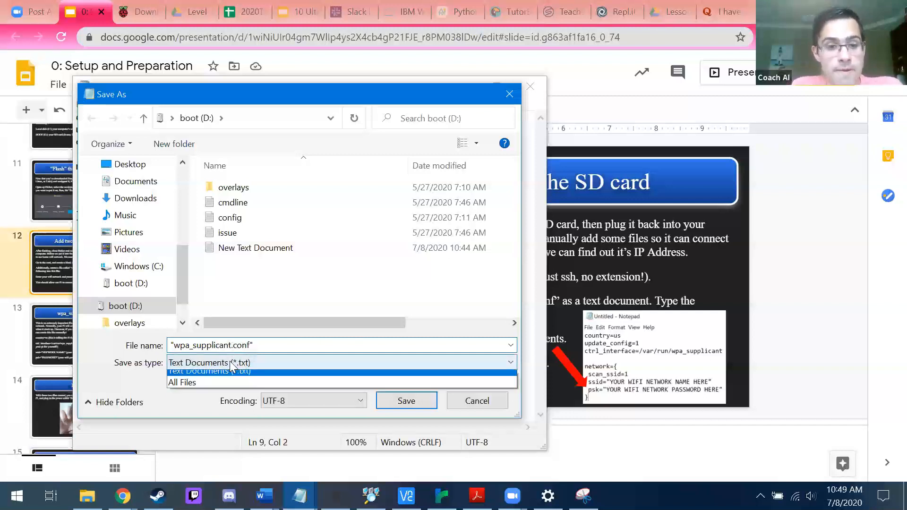
left_click(199, 389)
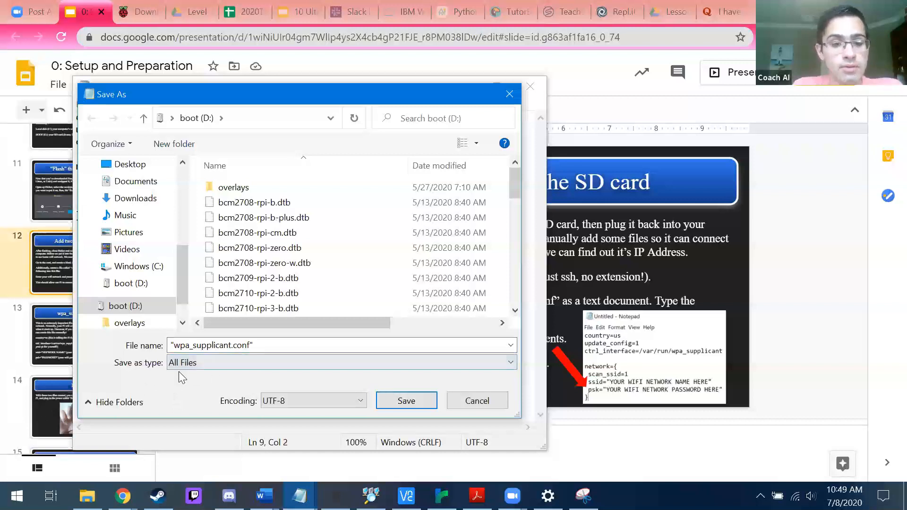
left_click(400, 403)
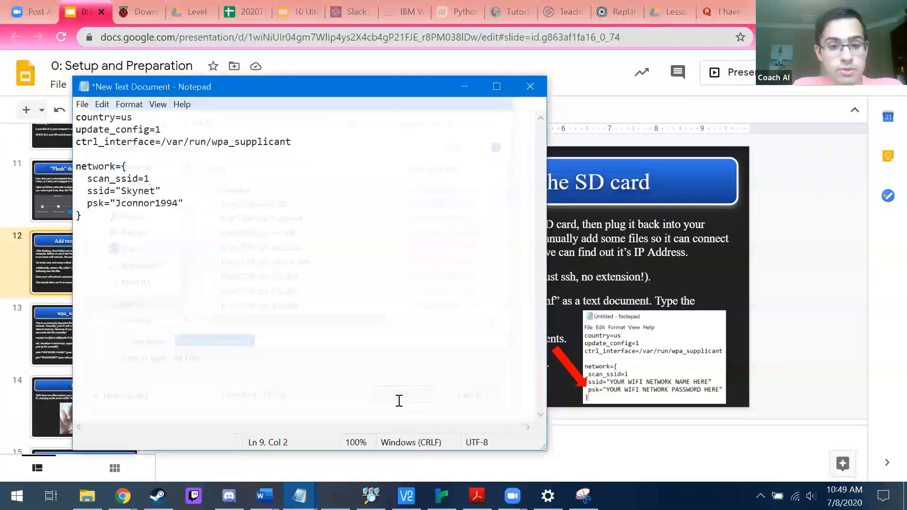
left_click(464, 86)
In File Explorer, permanently delete the wpa_supplicant CONF file and the empty New Text Document from boot (D:).
left_click(87, 496)
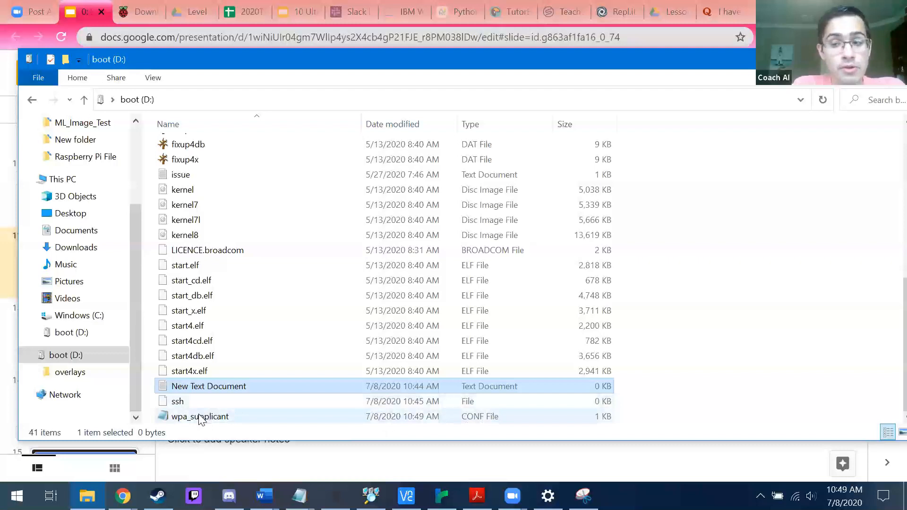
mouse_move(87, 496)
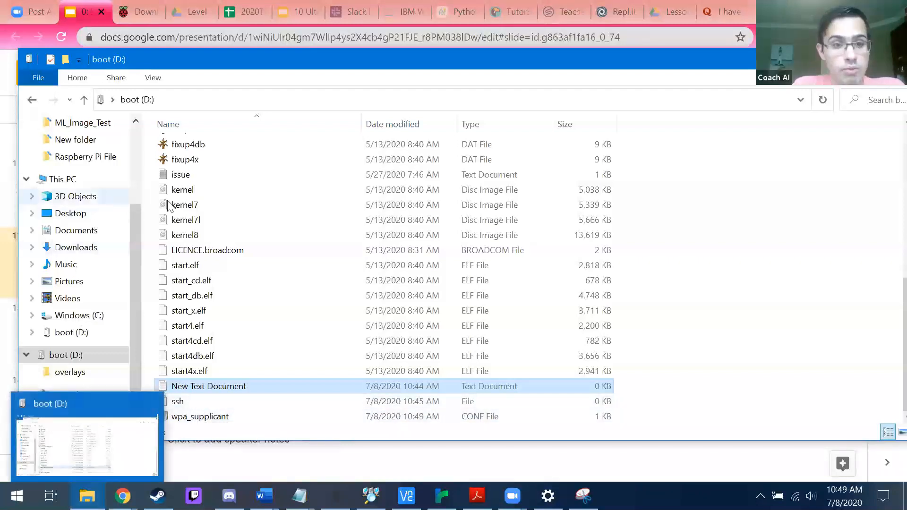
right_click(205, 420)
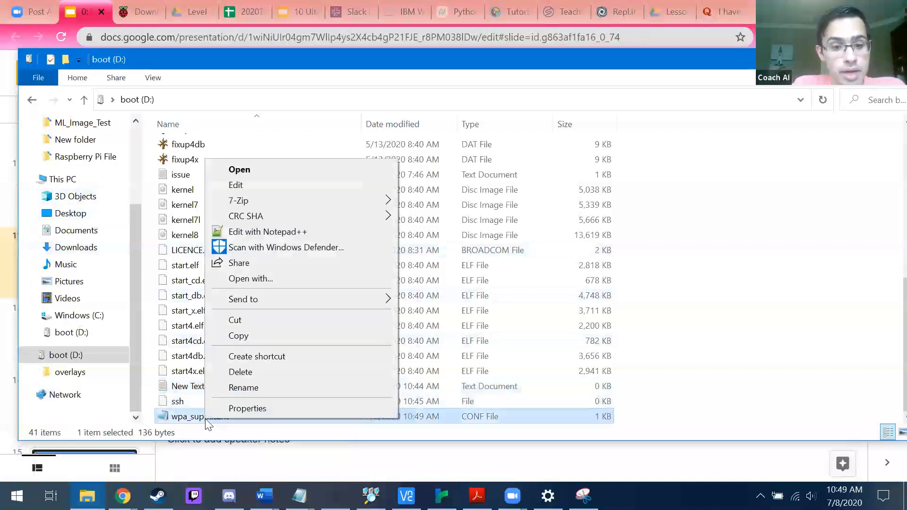
left_click(264, 377)
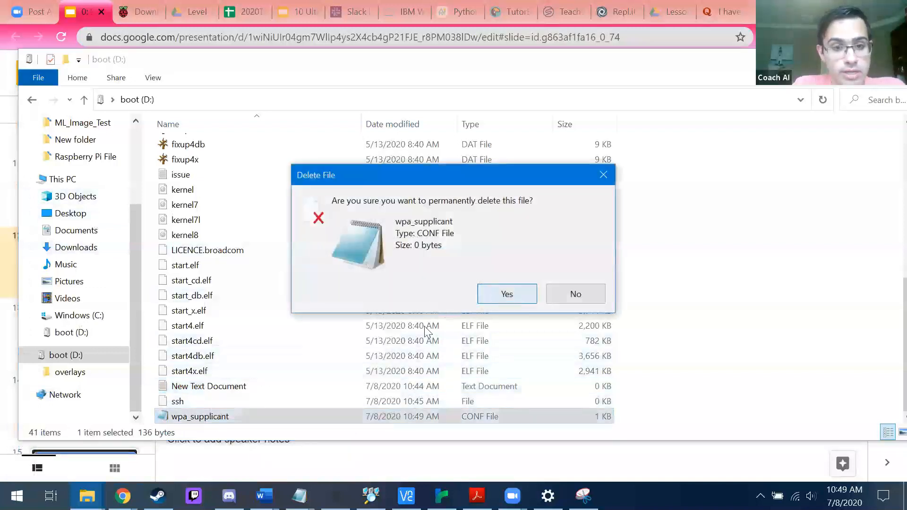
key("Return")
right_click(221, 404)
left_click(285, 353)
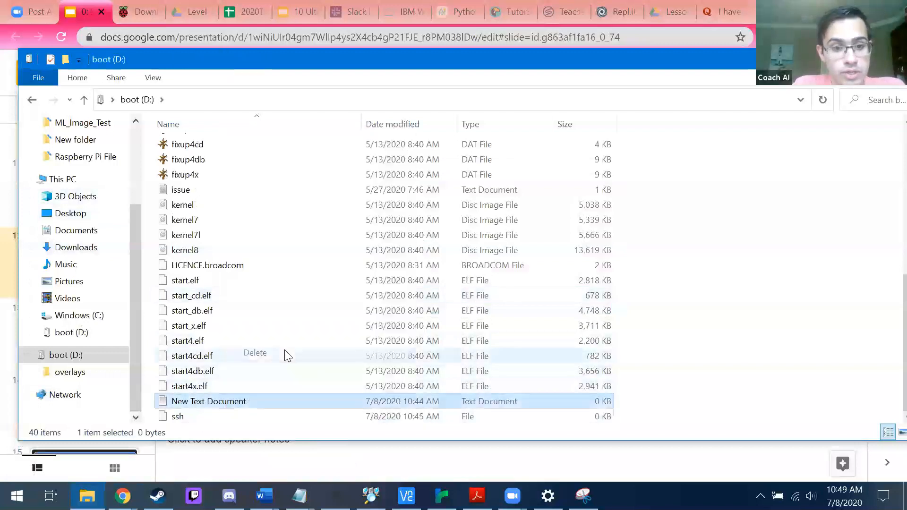
left_click(506, 293)
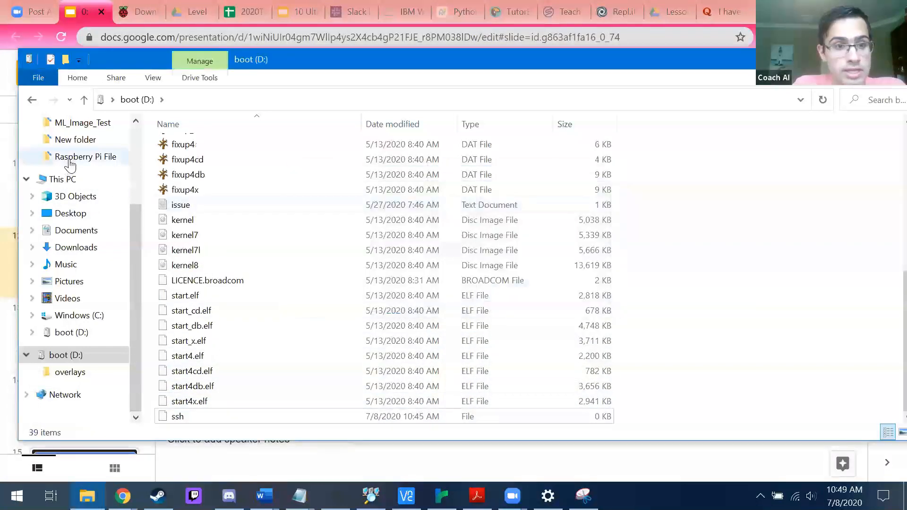
Copy the wpa_supplicant CONF file from the Raspberry Pi File folder to boot (D:) and check it there alongside ssh.
left_click(71, 154)
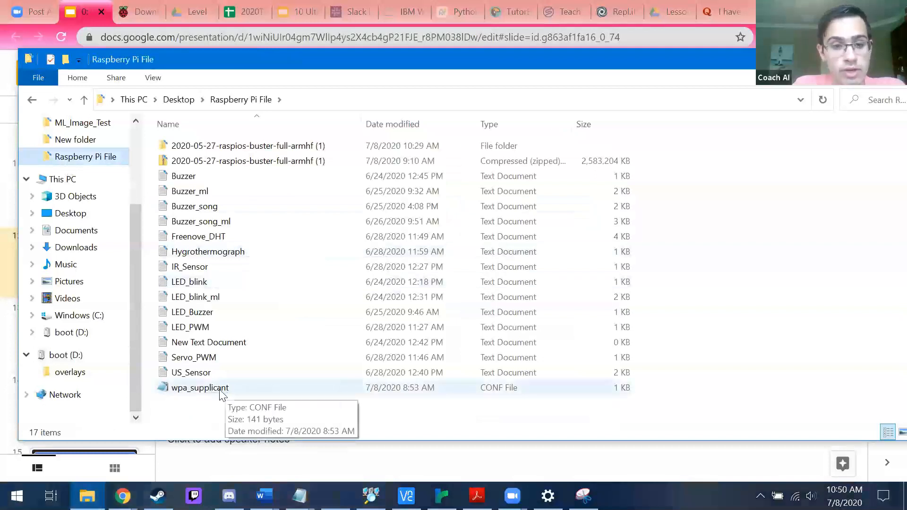
left_click_drag(220, 391, 75, 353)
left_click(75, 354)
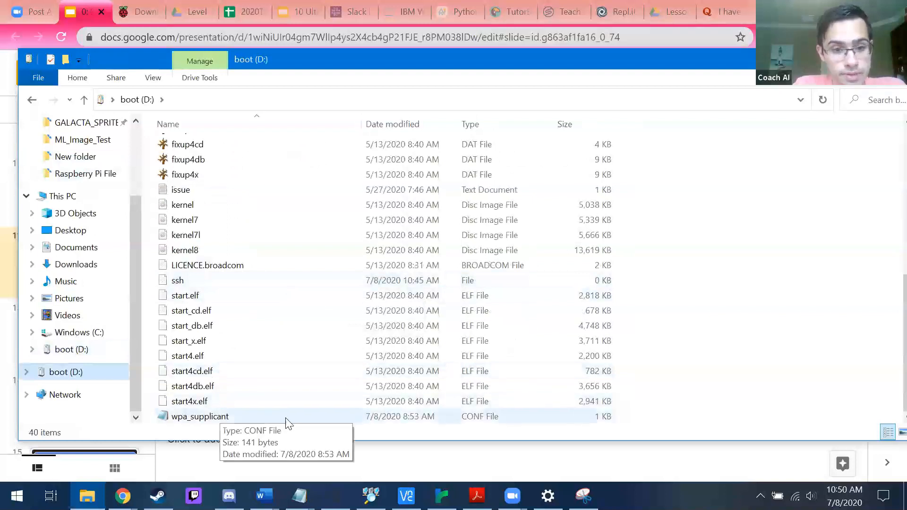
left_click(181, 280)
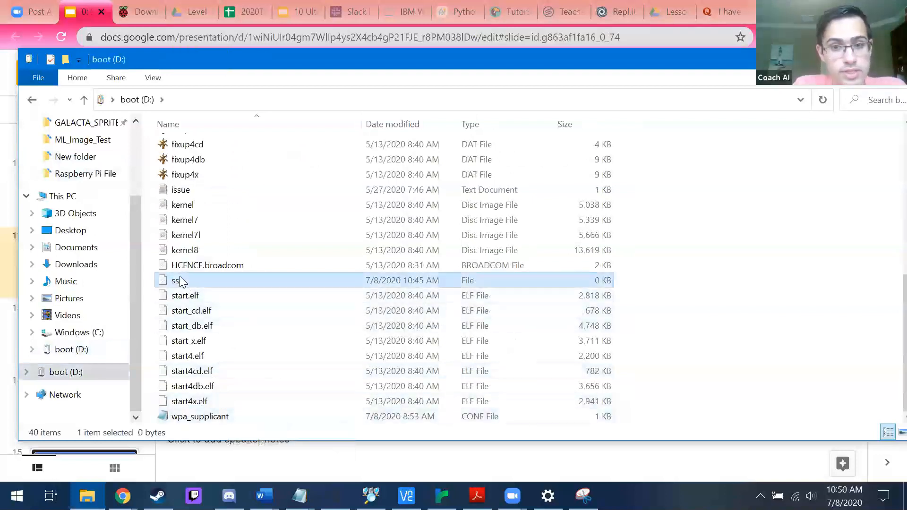
left_click(226, 417)
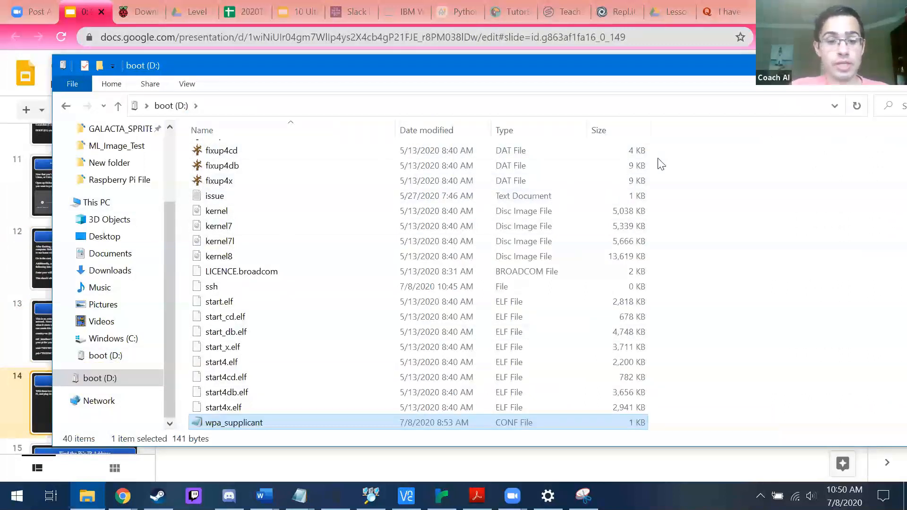
Eject the boot (D:) drive, trying the ejection again without forcing open files closed.
right_click(102, 381)
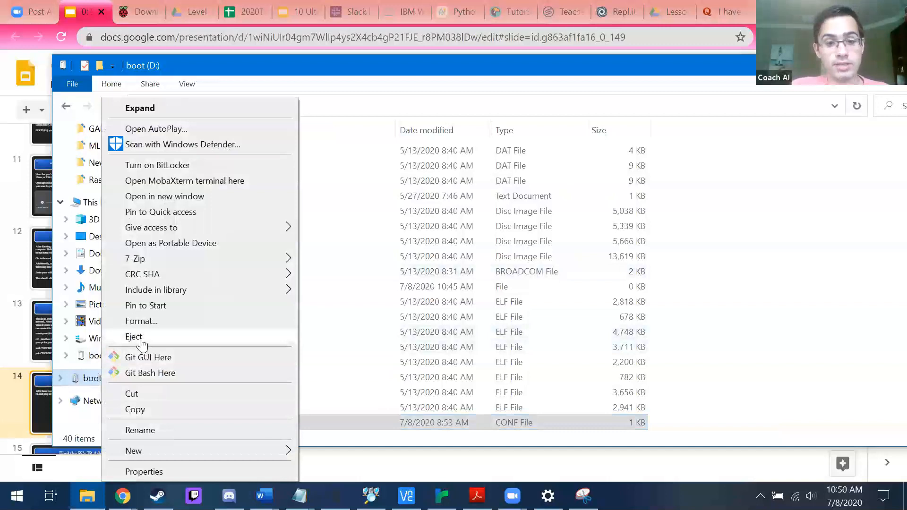
left_click(137, 337)
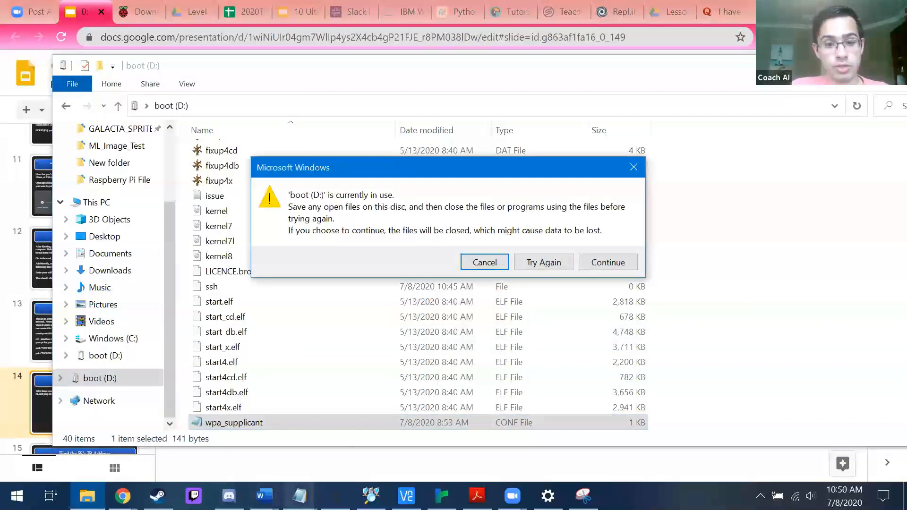
mouse_move(300, 495)
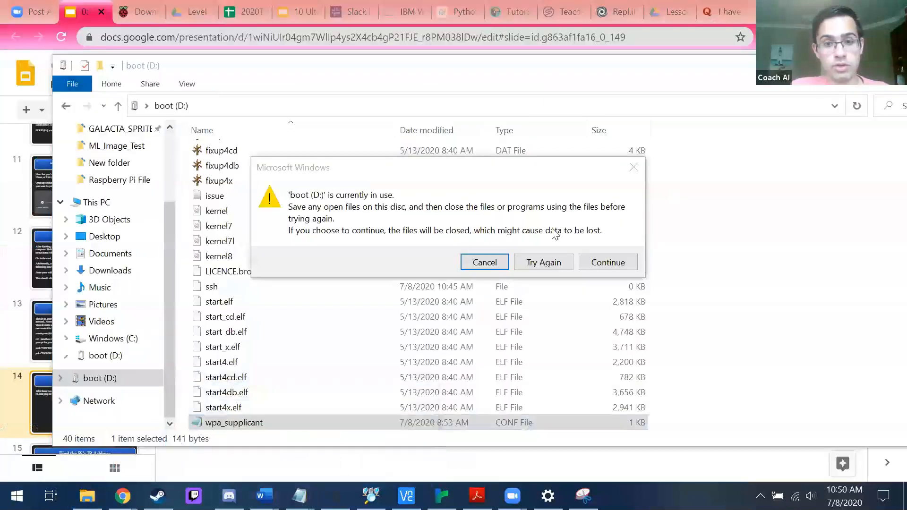
left_click(542, 262)
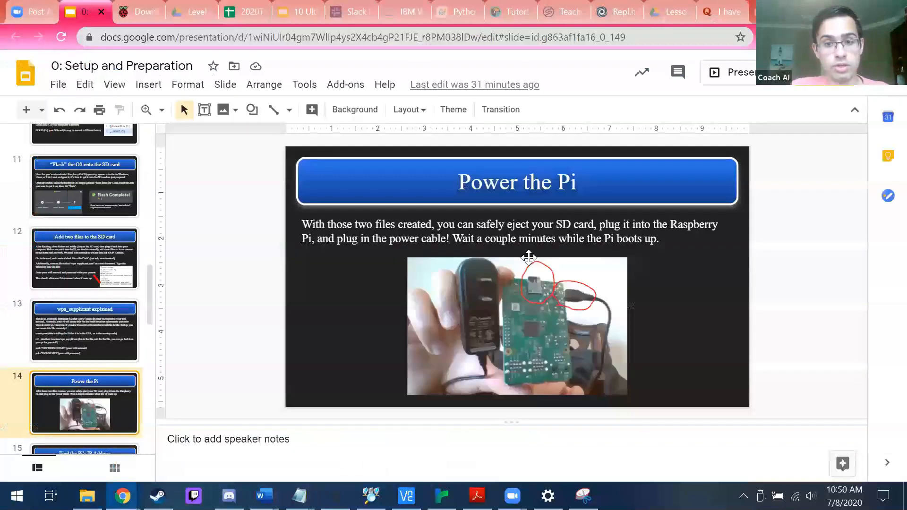
left_click(884, 403)
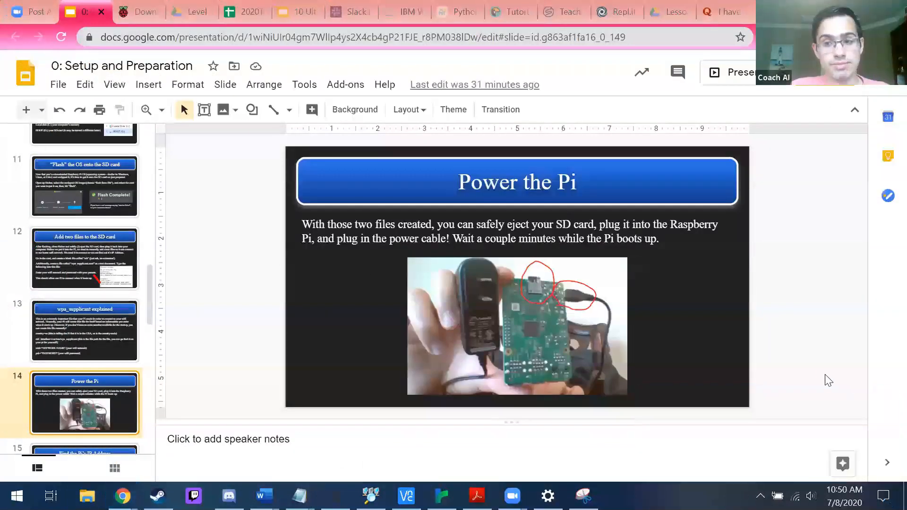